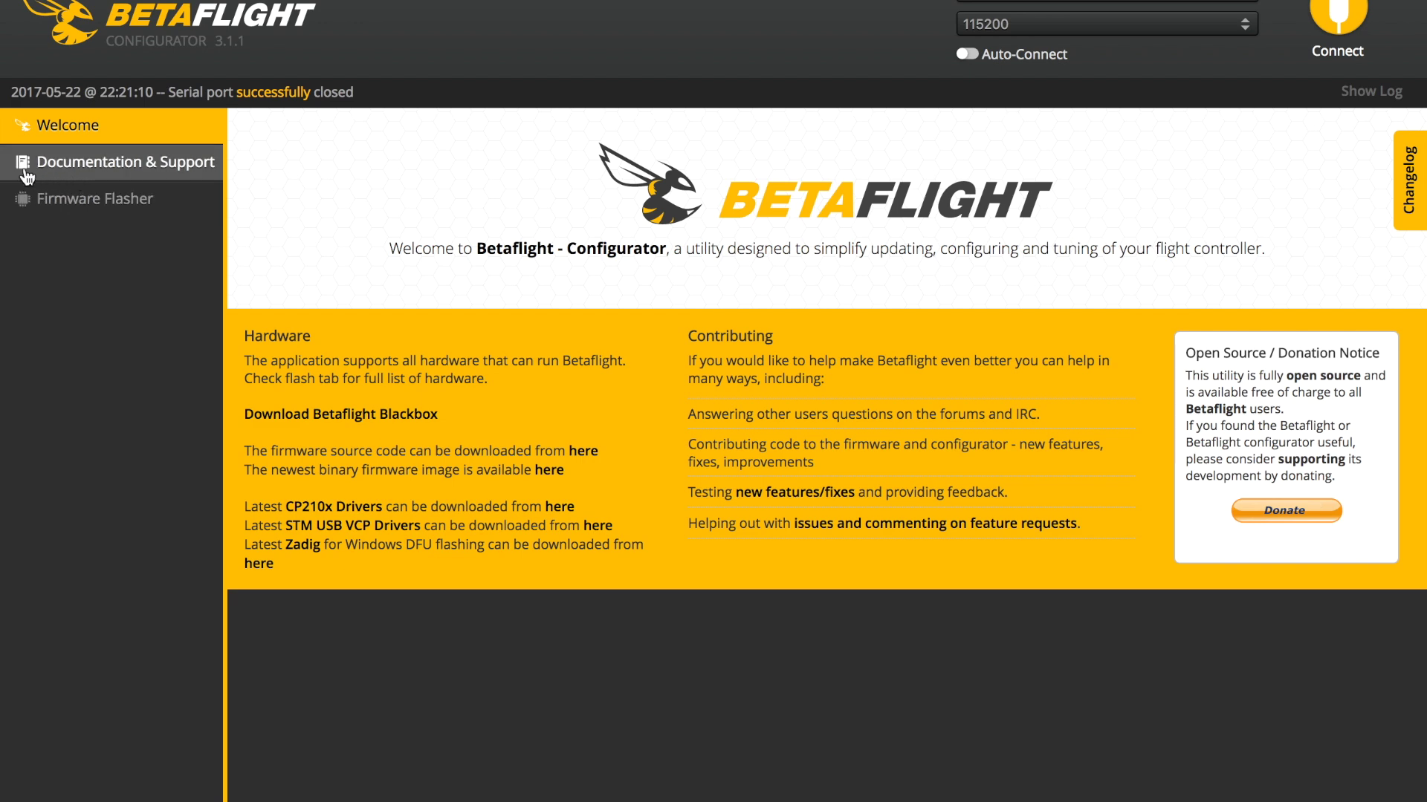
Connect to the flight controller and open its command-line interface (CLI).
click(139, 204)
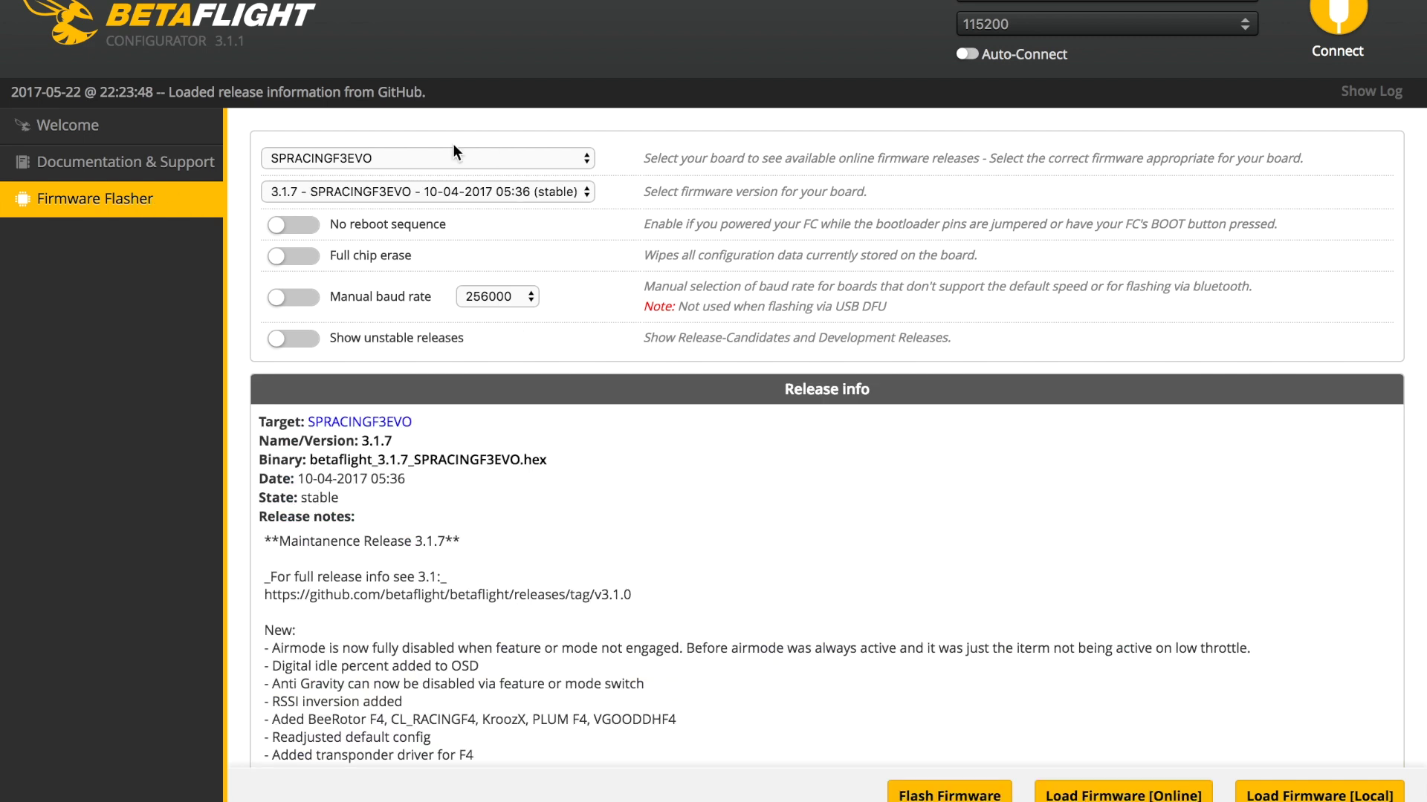
click(1338, 16)
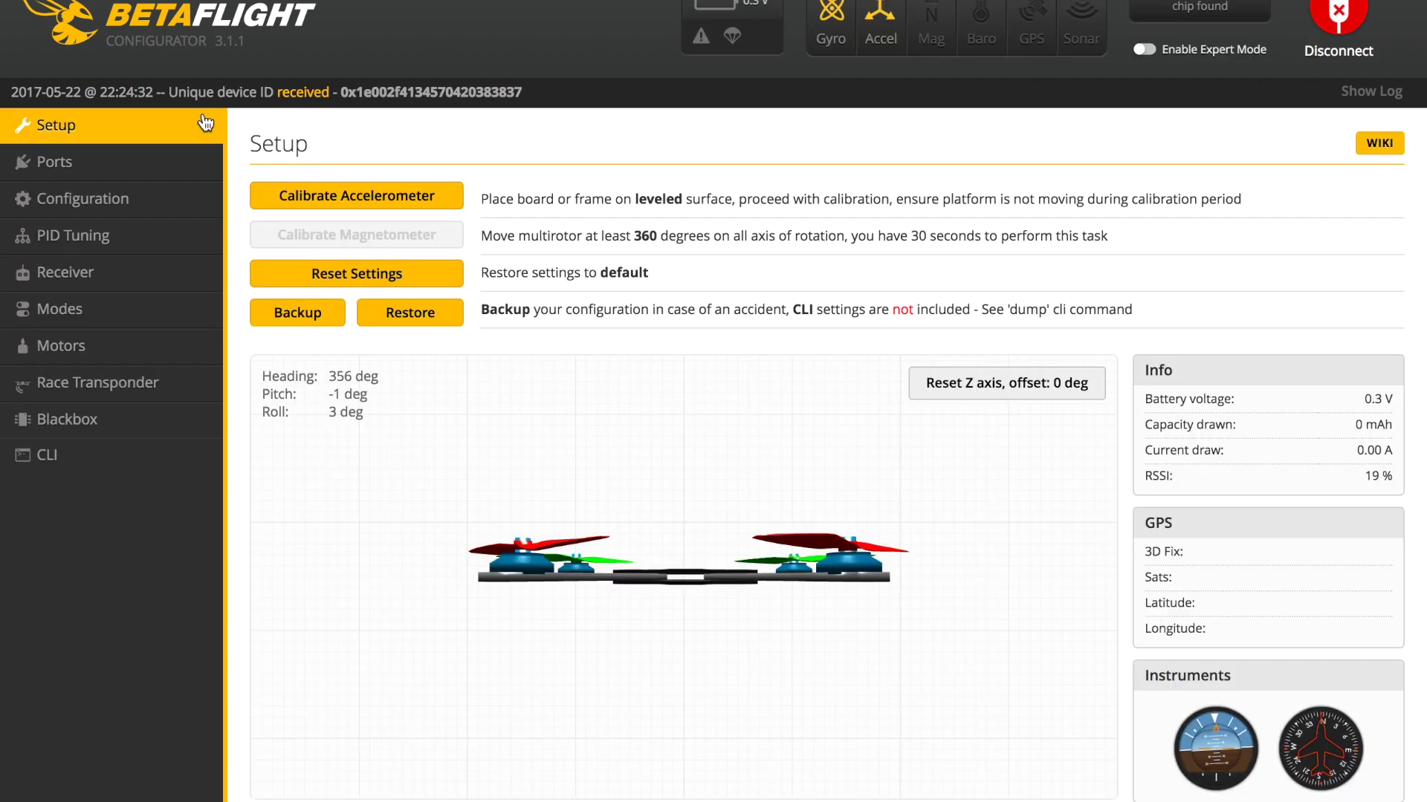
click(49, 460)
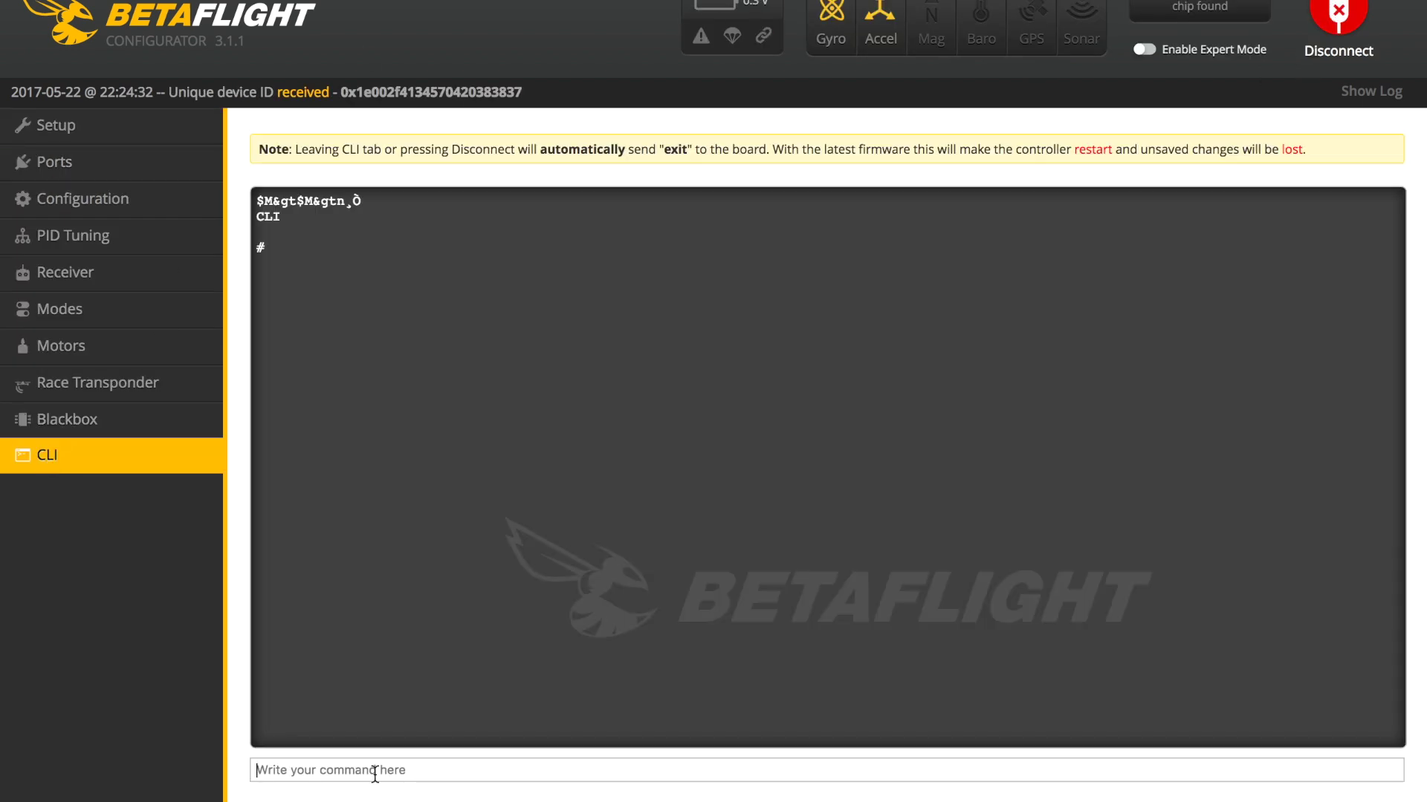
text(dump)
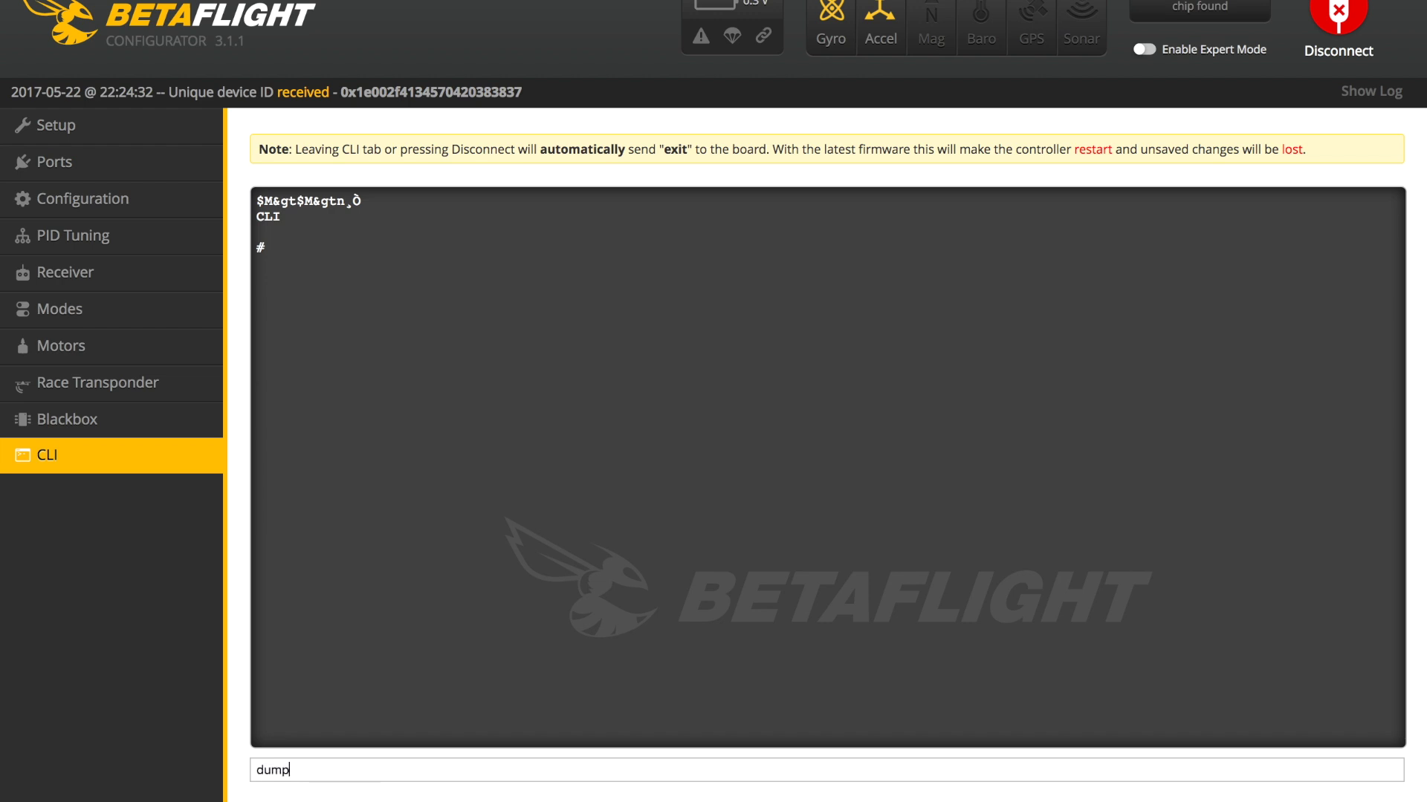
key(BackSpace)
key(BackSpace)
key(BackSpace)
key(BackSpace)
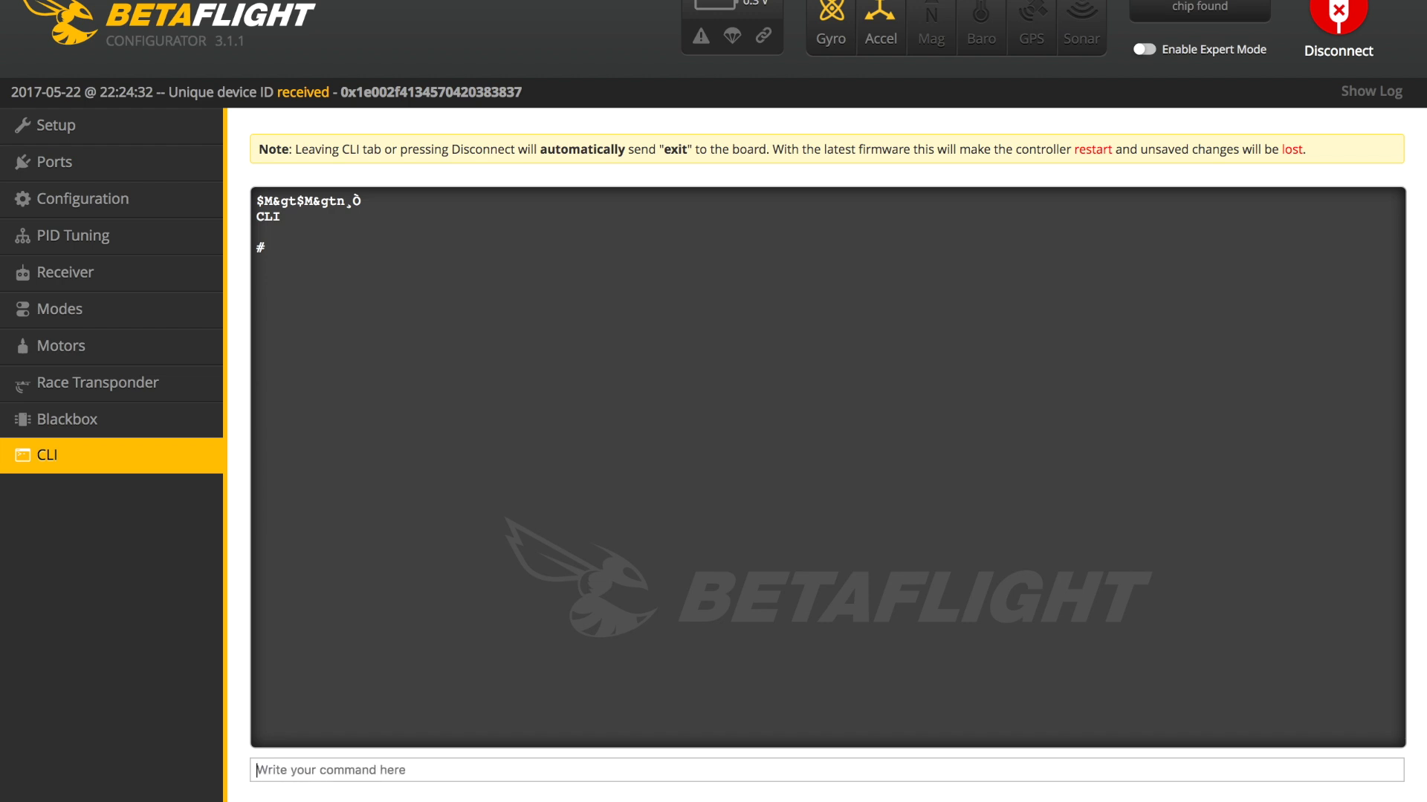
Run the version command to check the board's target and firmware version, and disconnect from the board.
text(version)
key(Return)
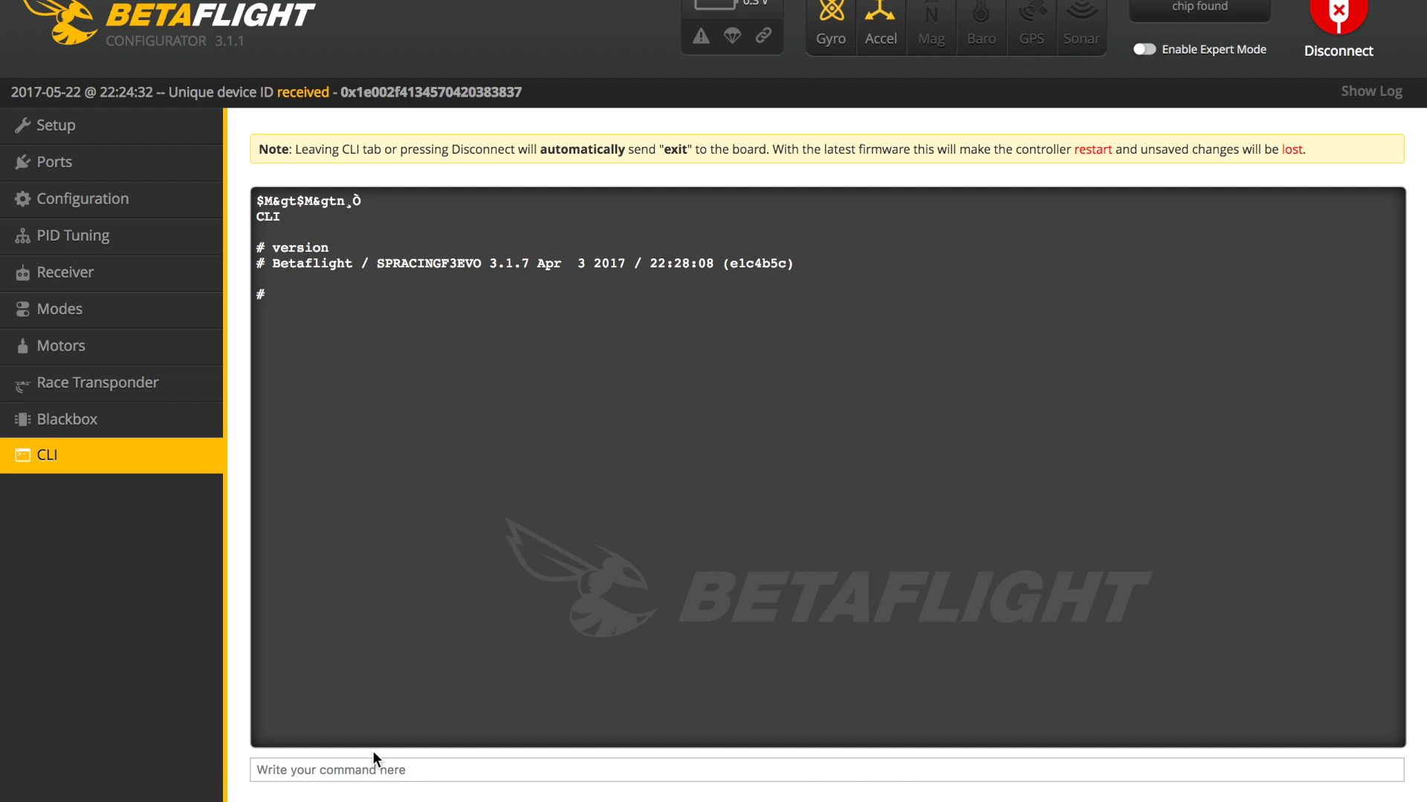
drag(388, 265, 534, 272)
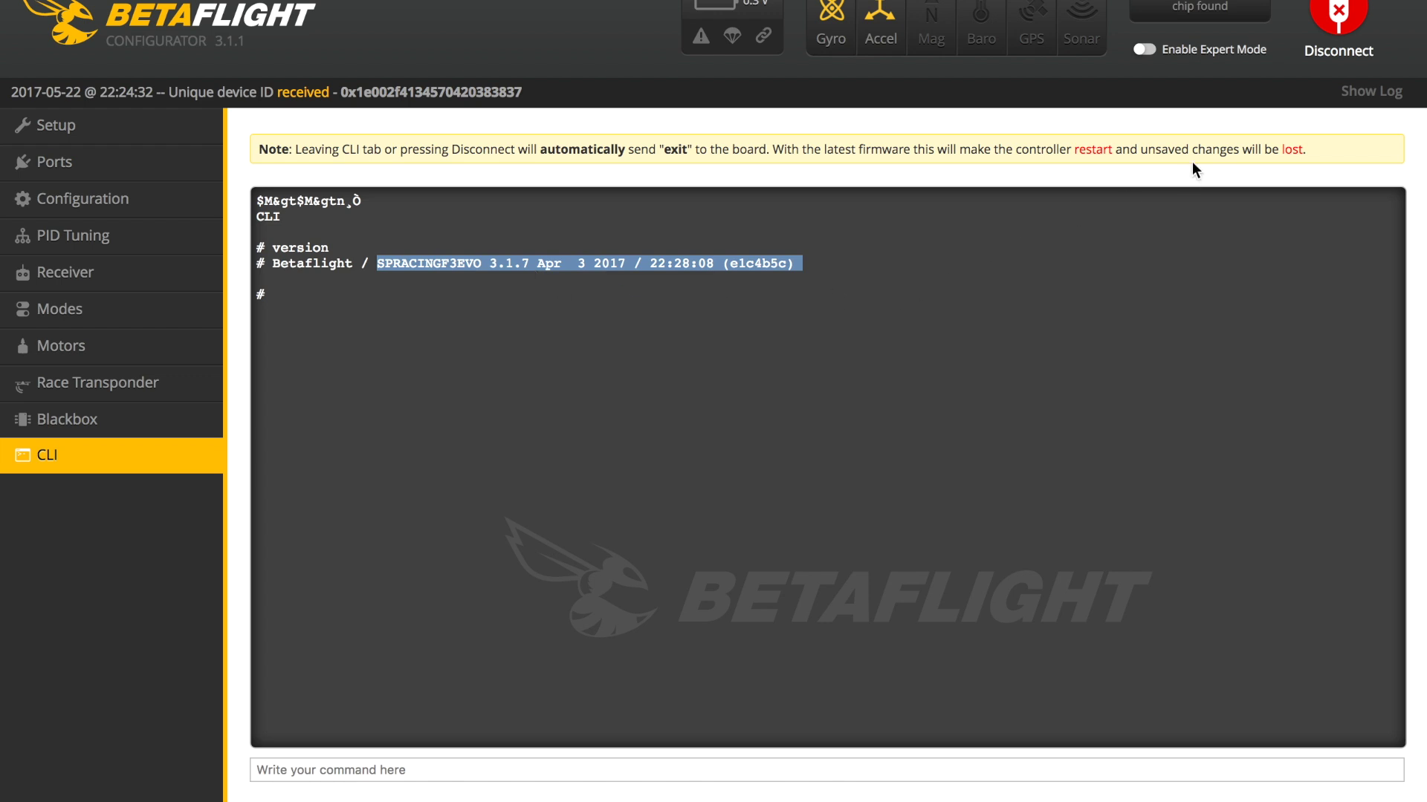
click(1346, 24)
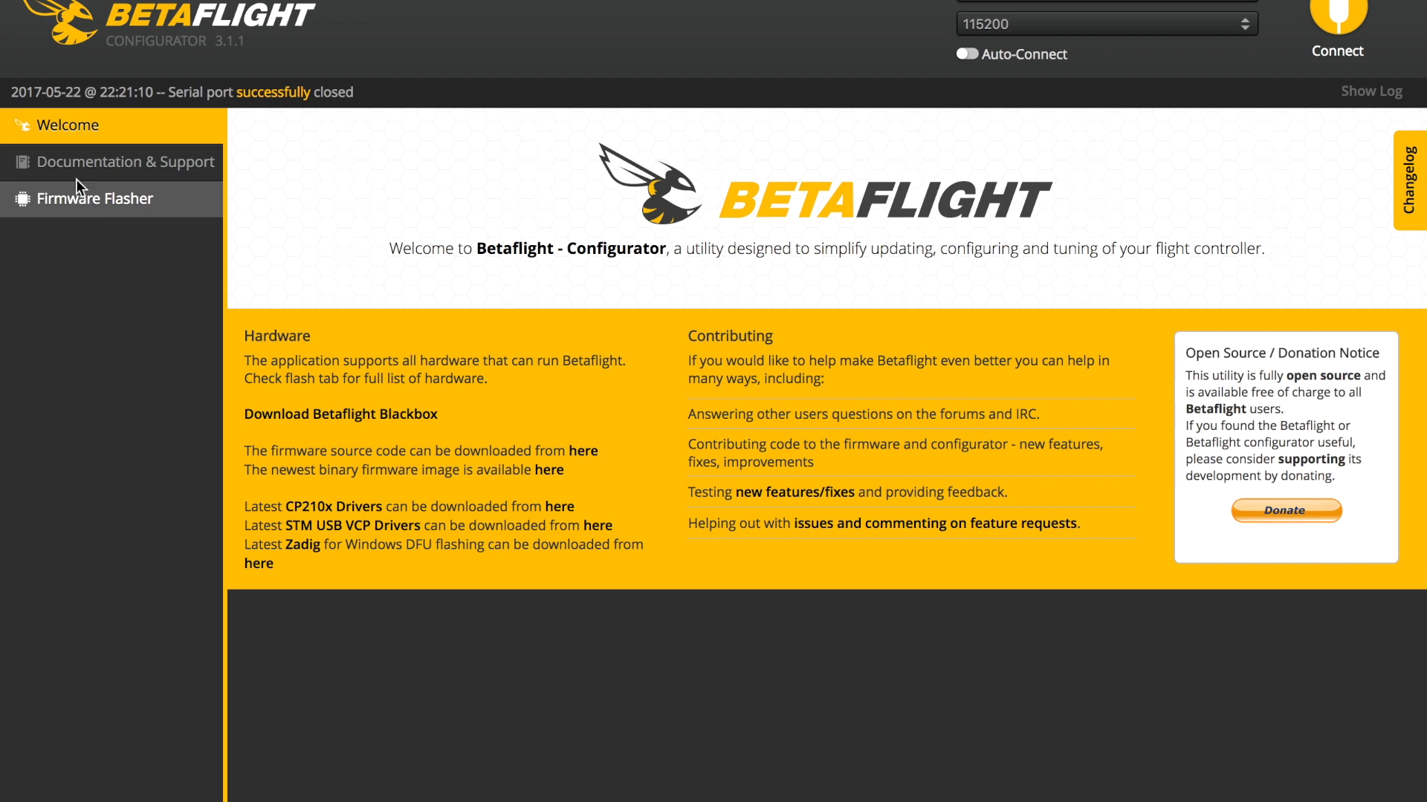
Open the firmware flasher and choose SPRACINGF3EVO as the board.
click(137, 199)
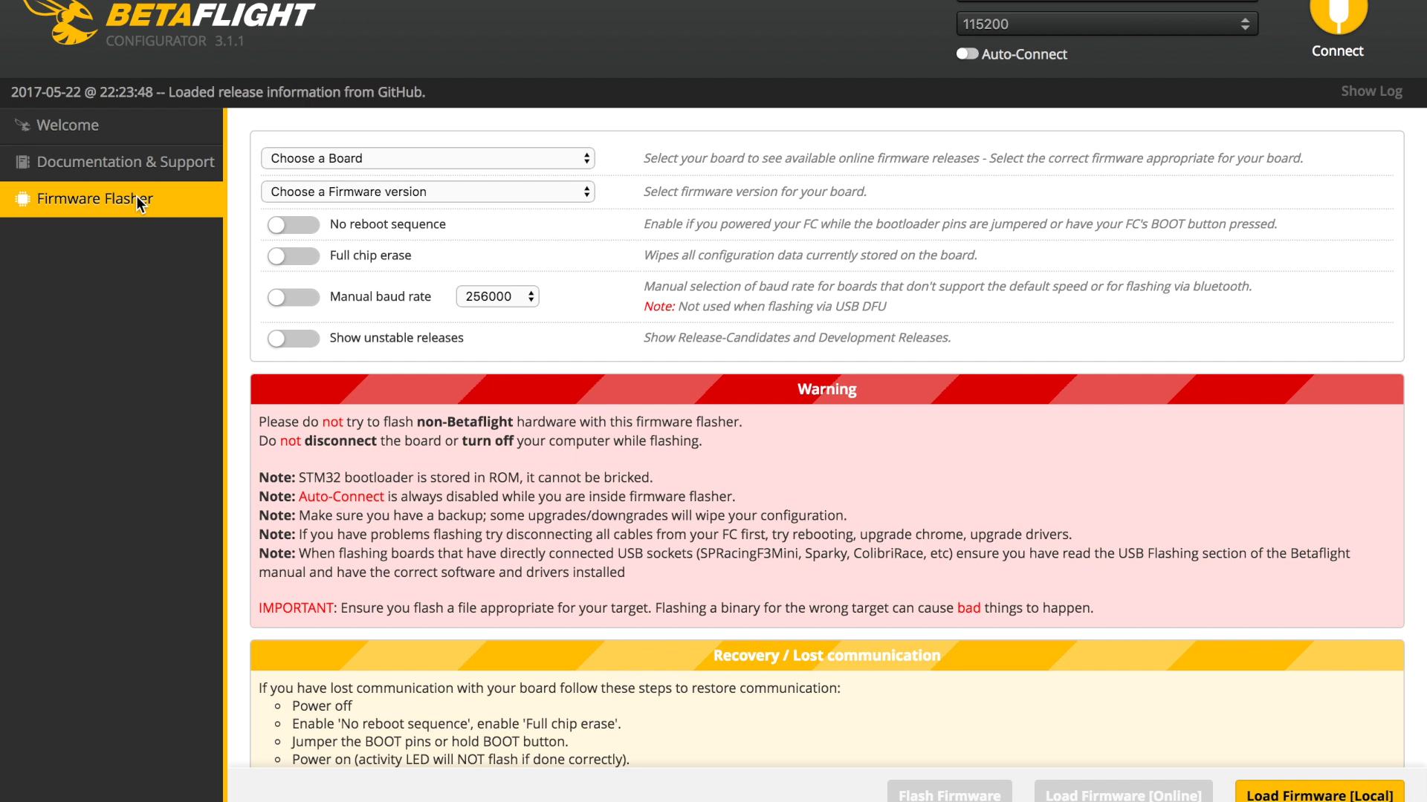
click(587, 158)
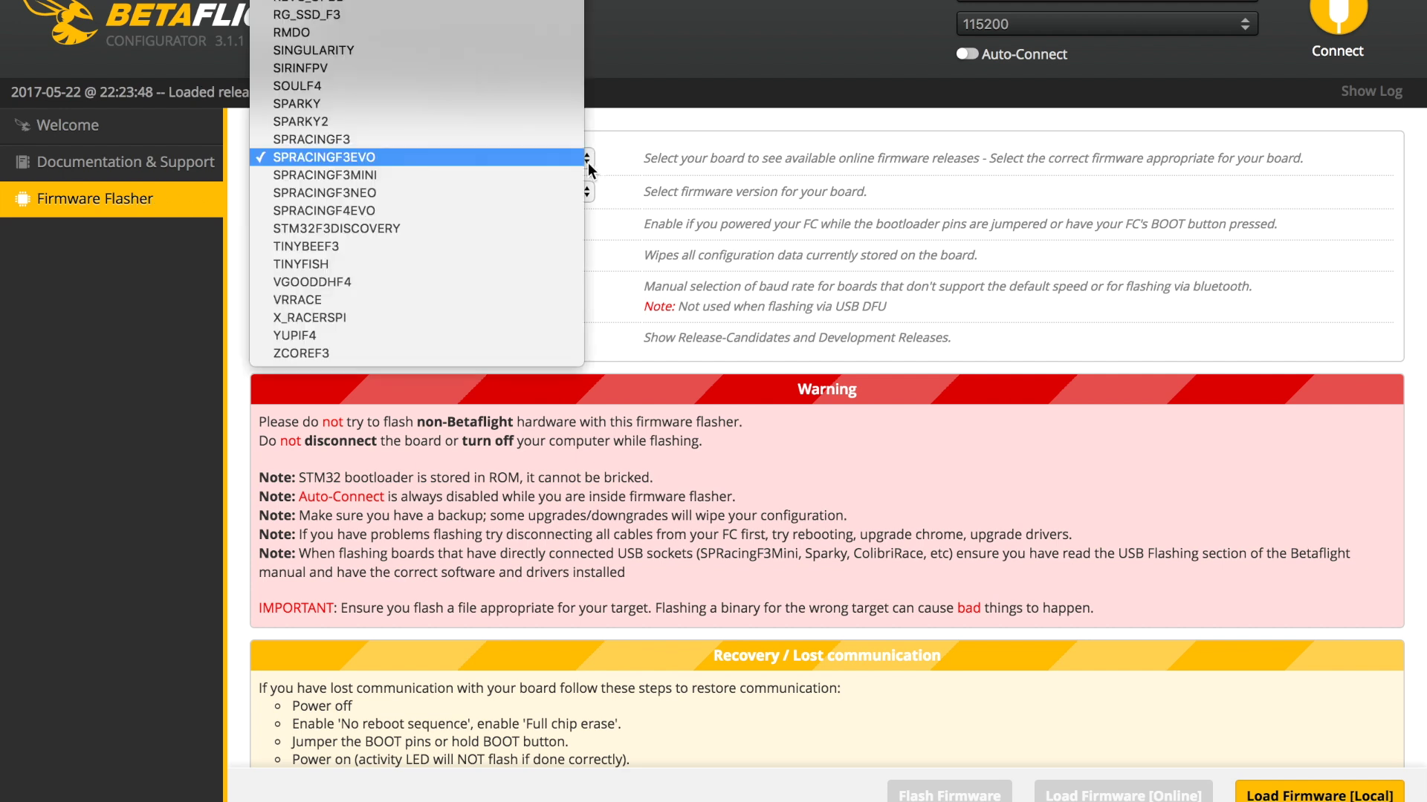
click(342, 158)
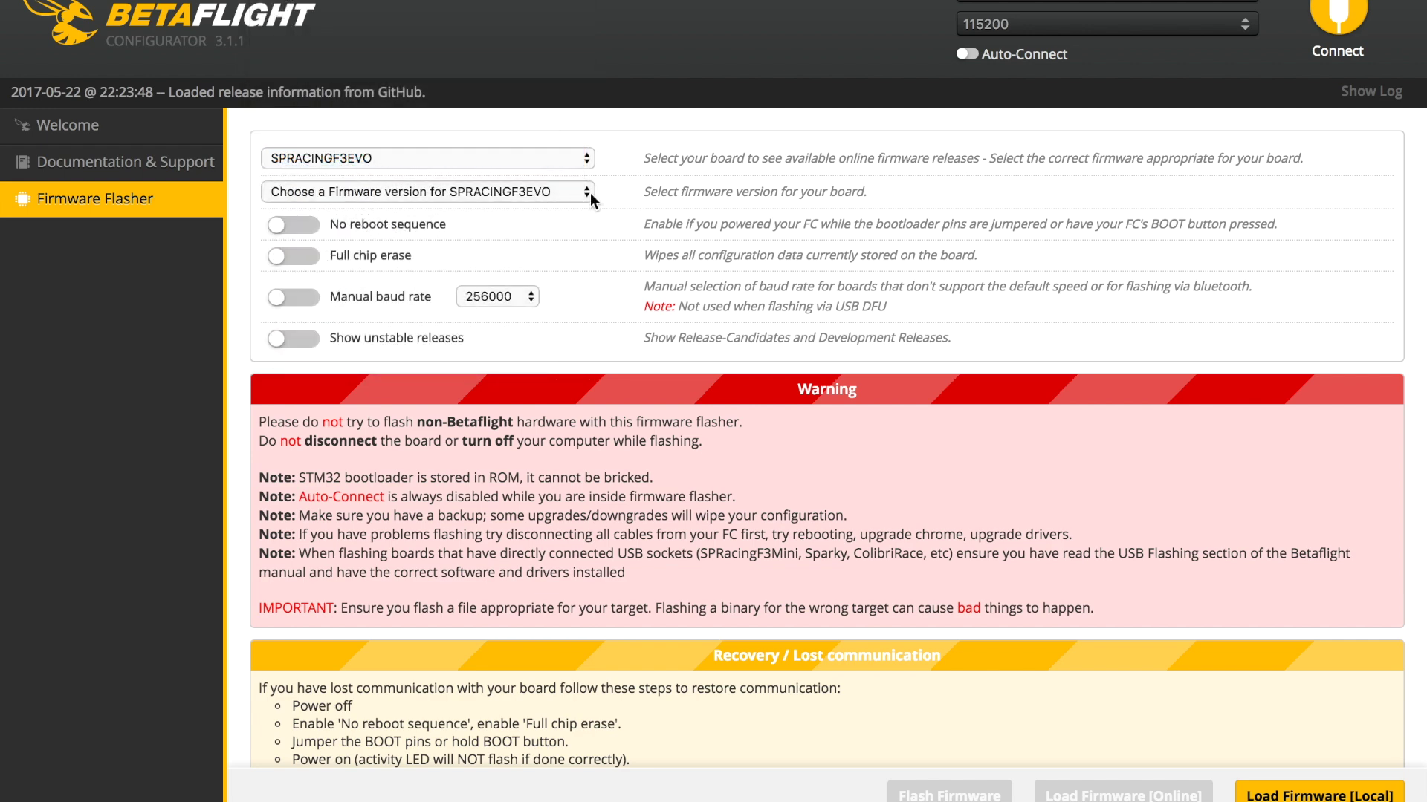
click(590, 193)
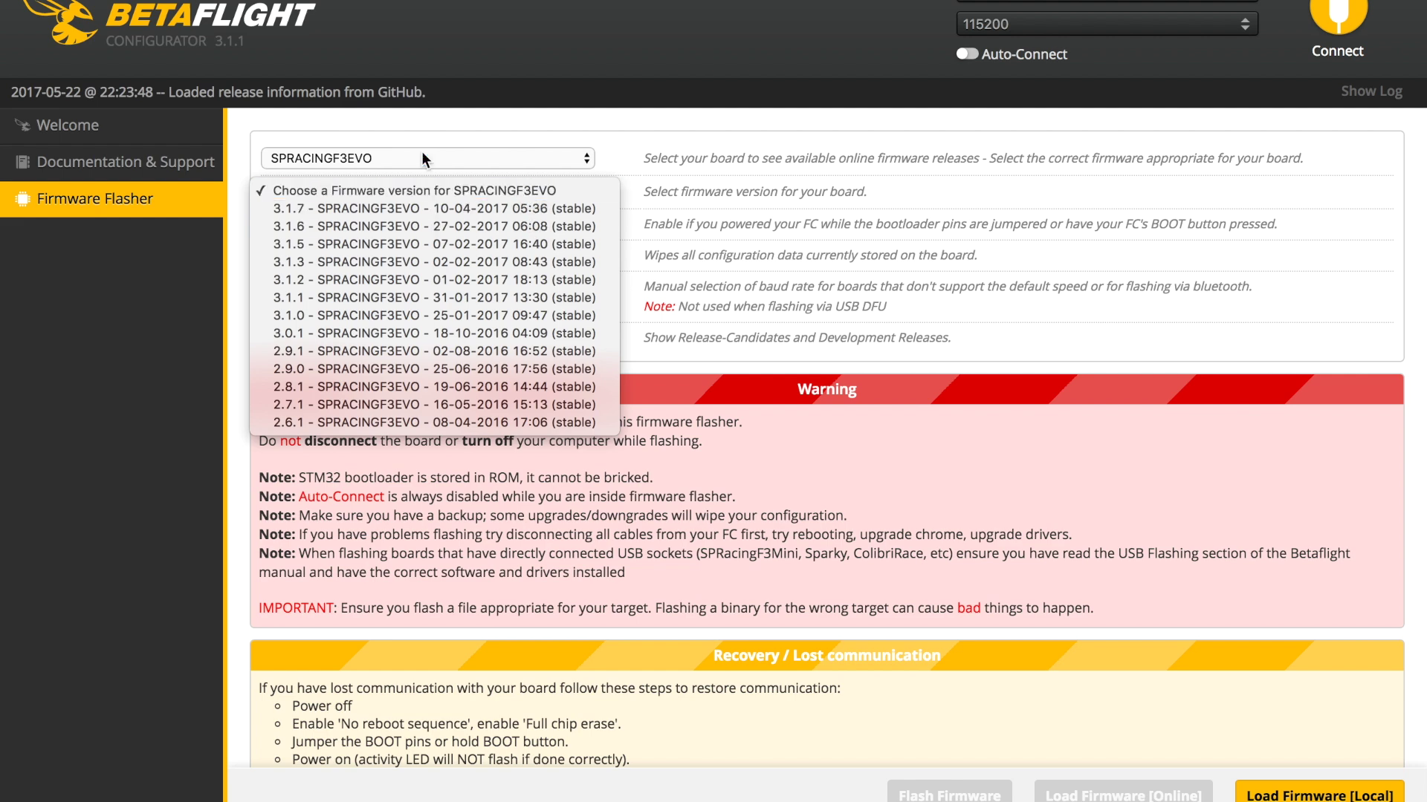
click(520, 74)
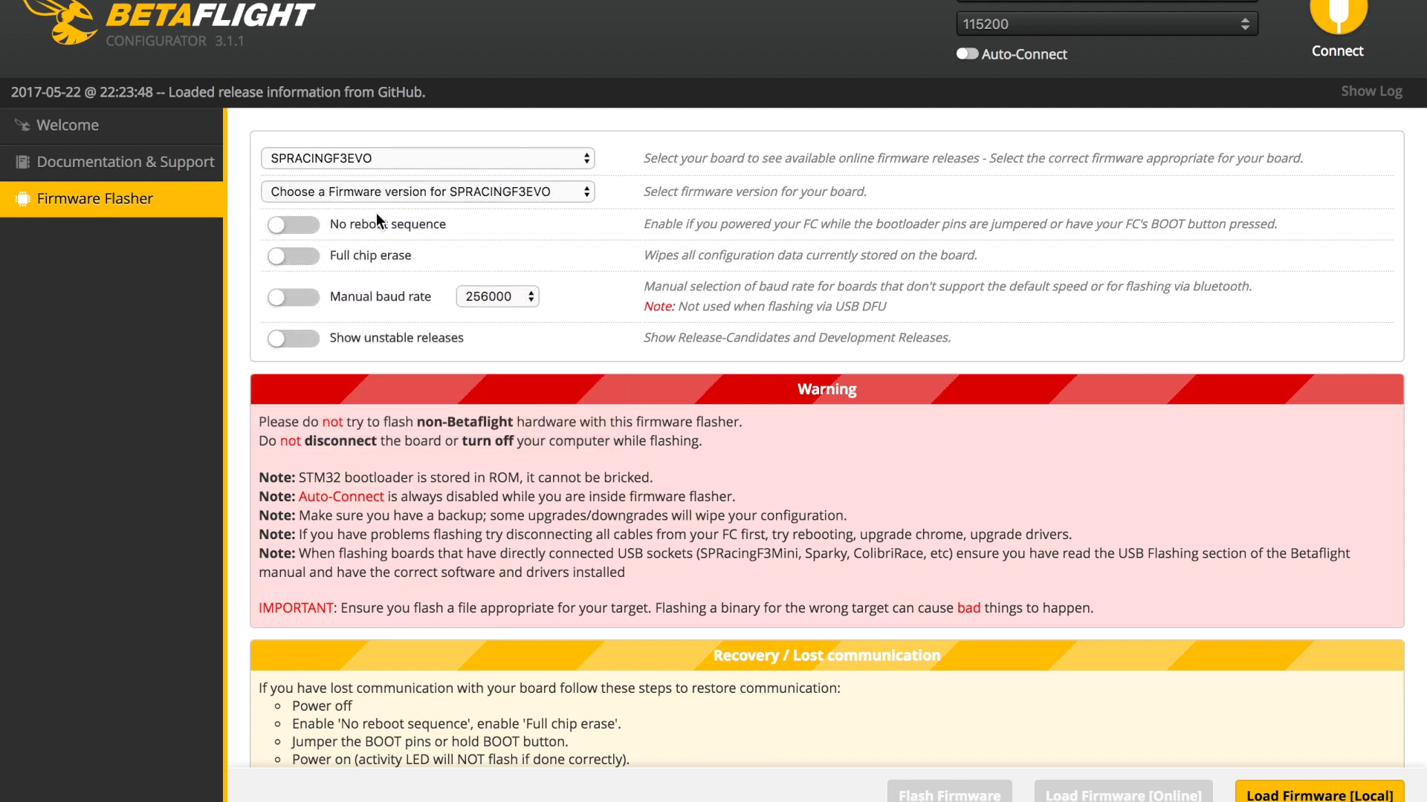
scroll(556, 412, down, 5)
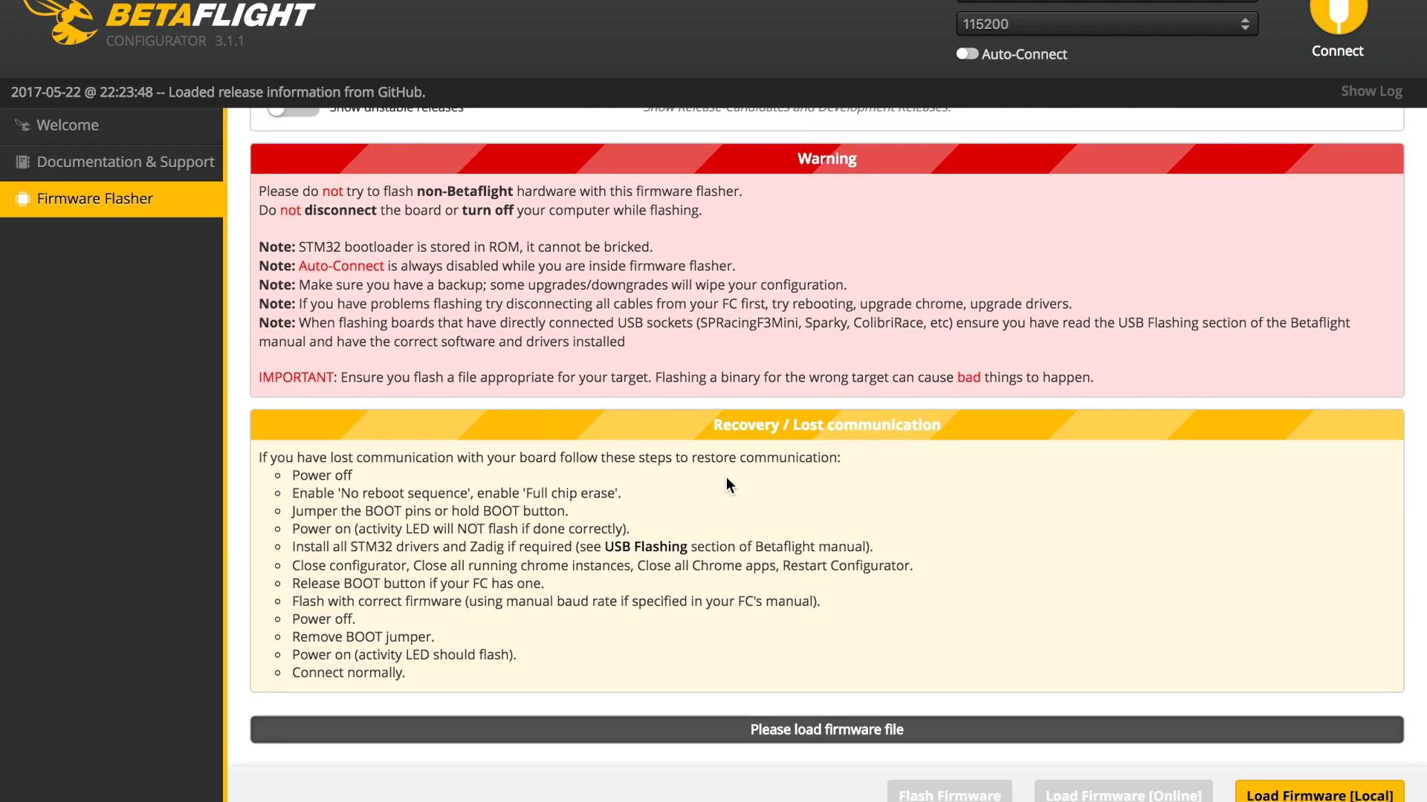
scroll(726, 479, up, 5)
click(586, 190)
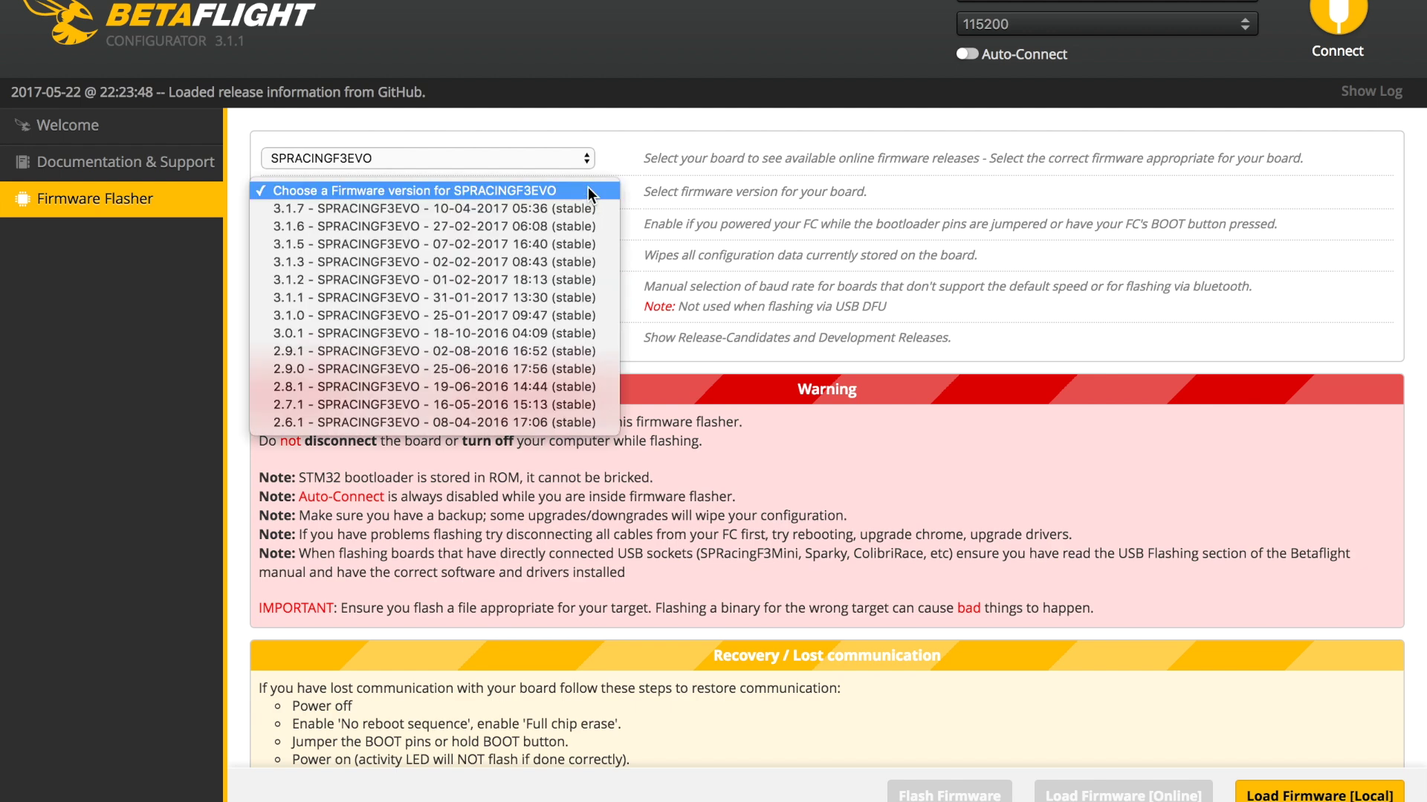
click(491, 206)
Load the selected firmware online and review its release notes and the flashing warnings.
scroll(626, 345, down, 5)
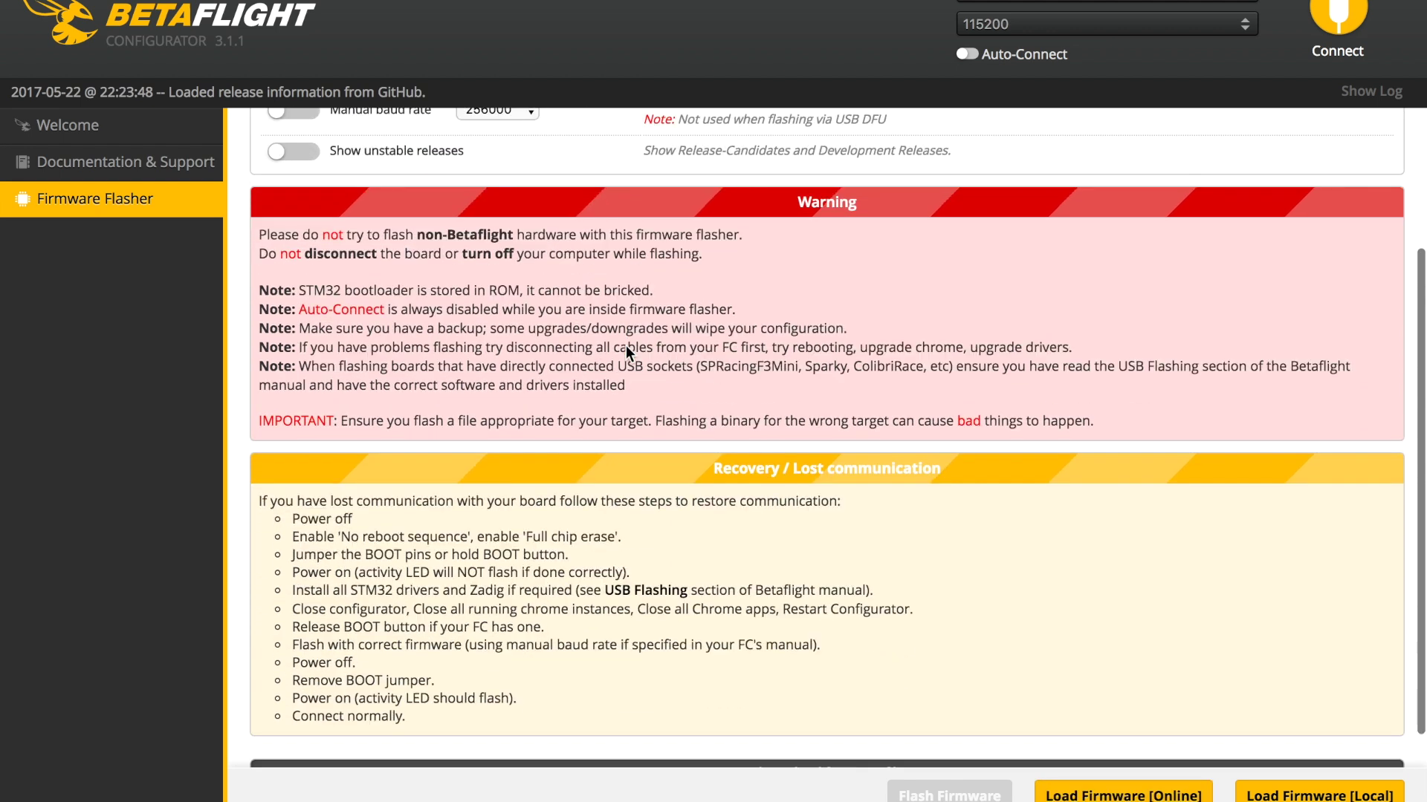
click(1101, 795)
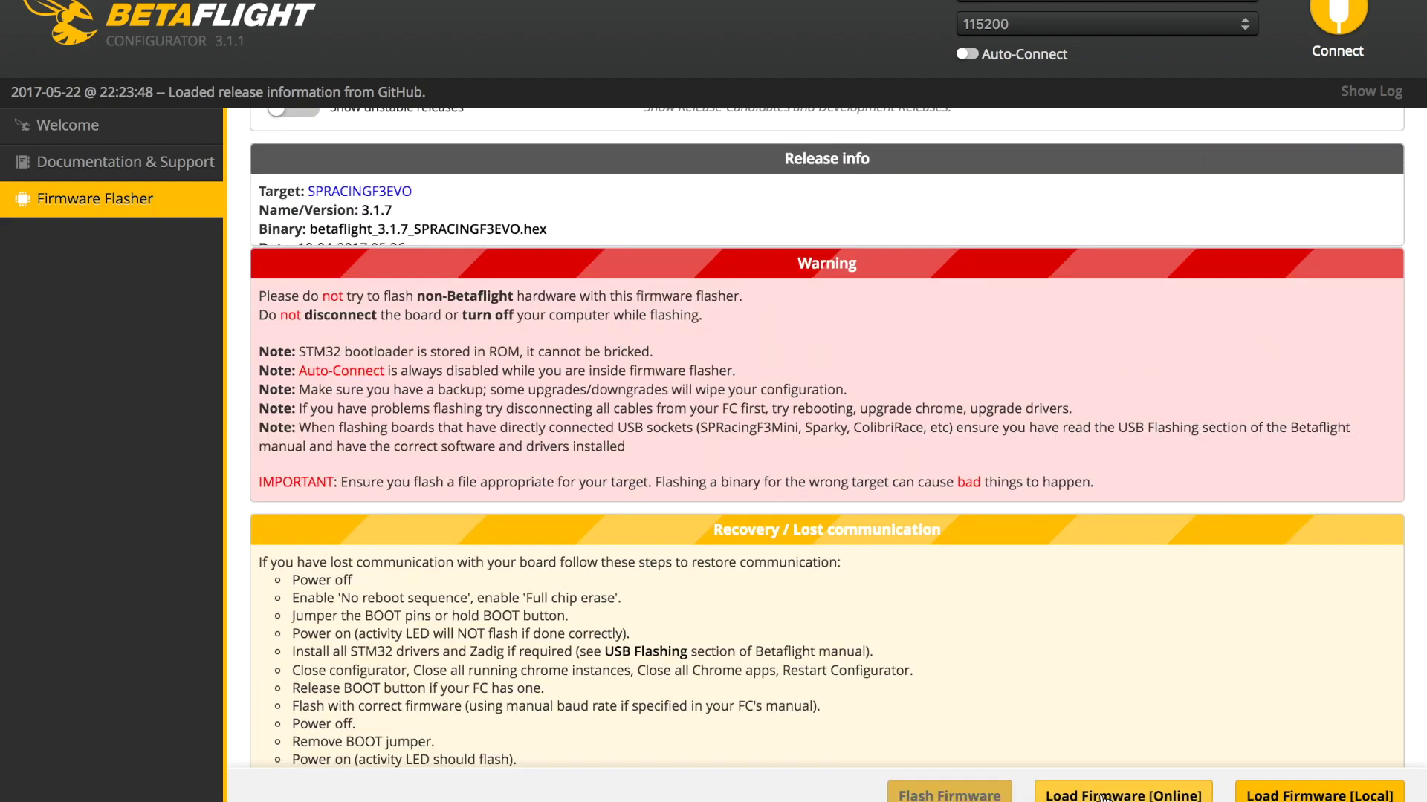
scroll(941, 622, down, 3)
scroll(941, 623, down, 7)
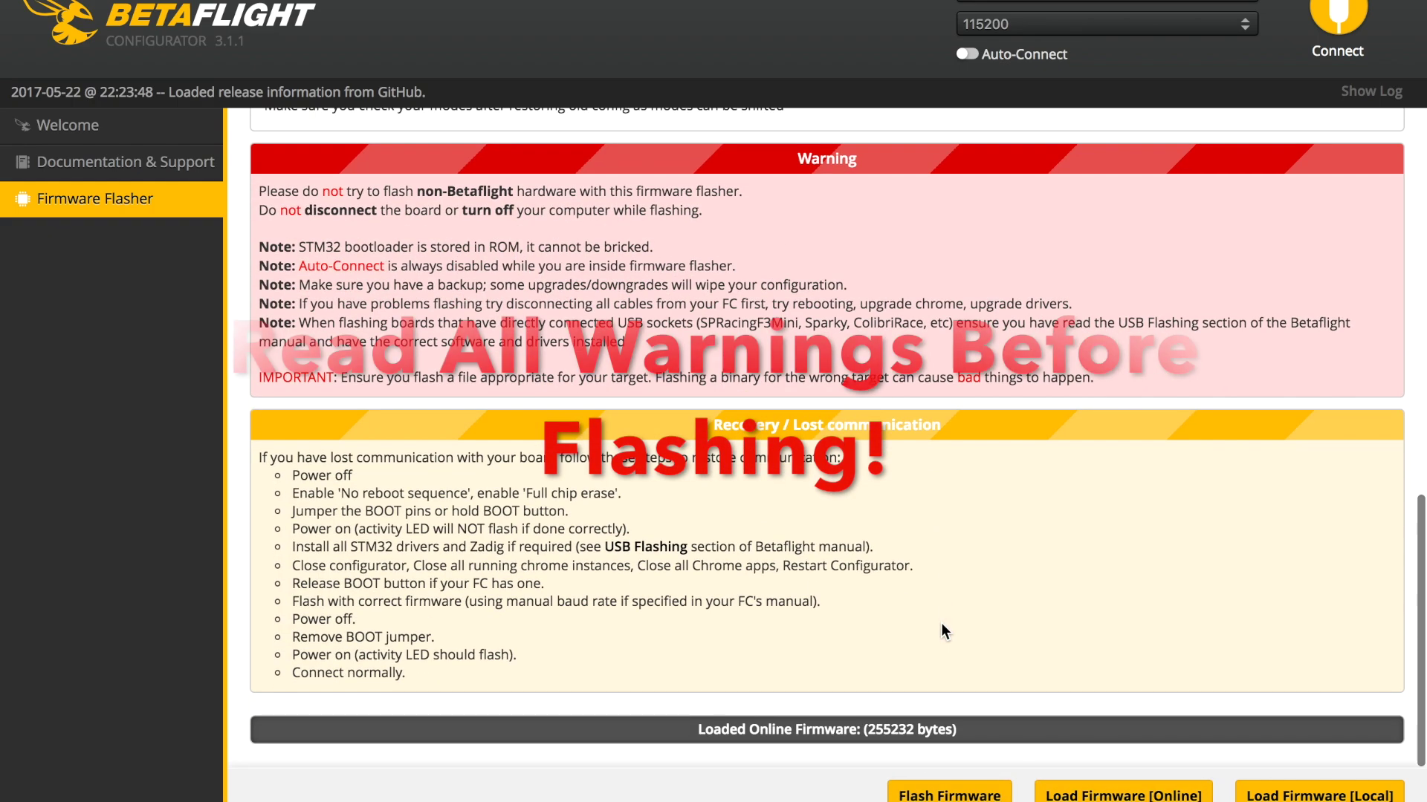
scroll(941, 623, up, 7)
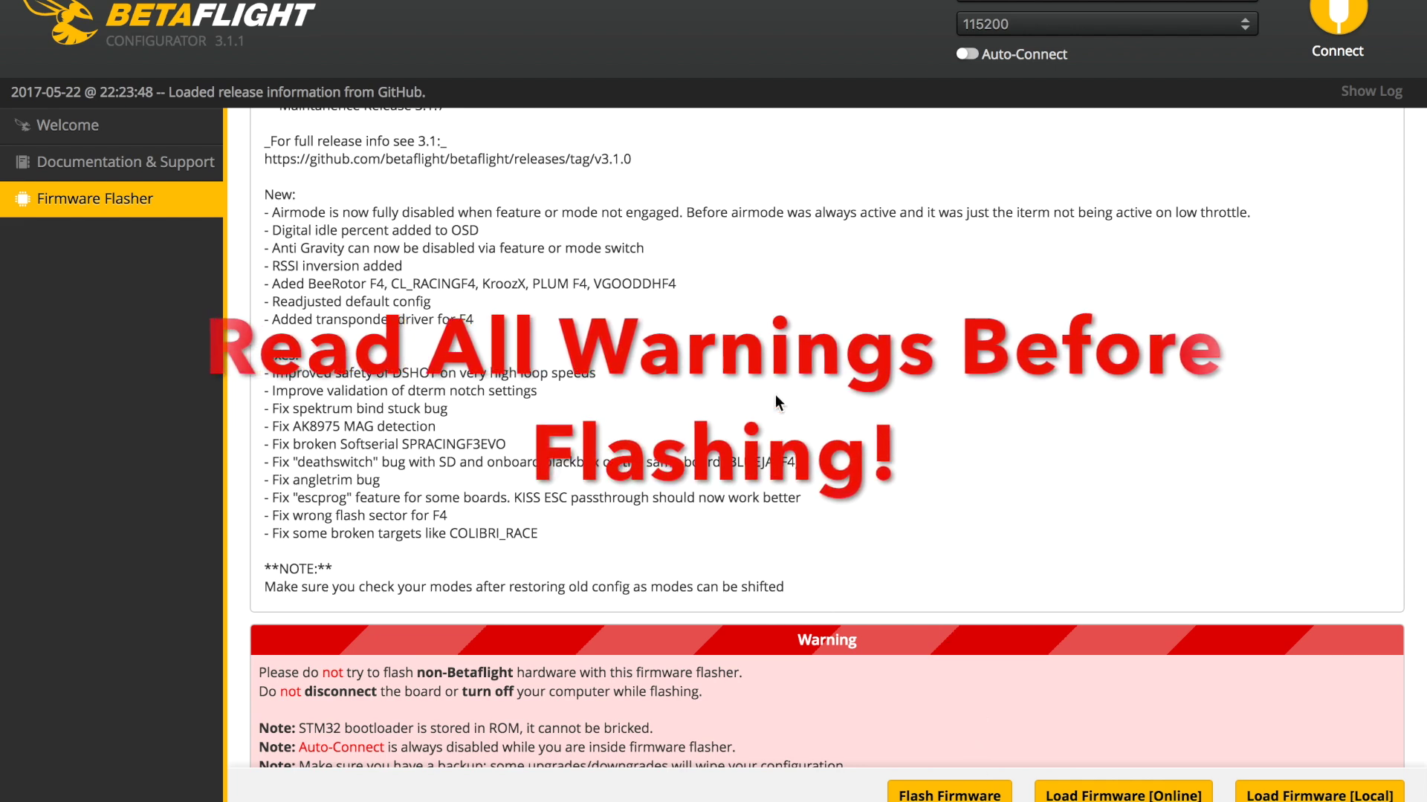
scroll(509, 325, up, 7)
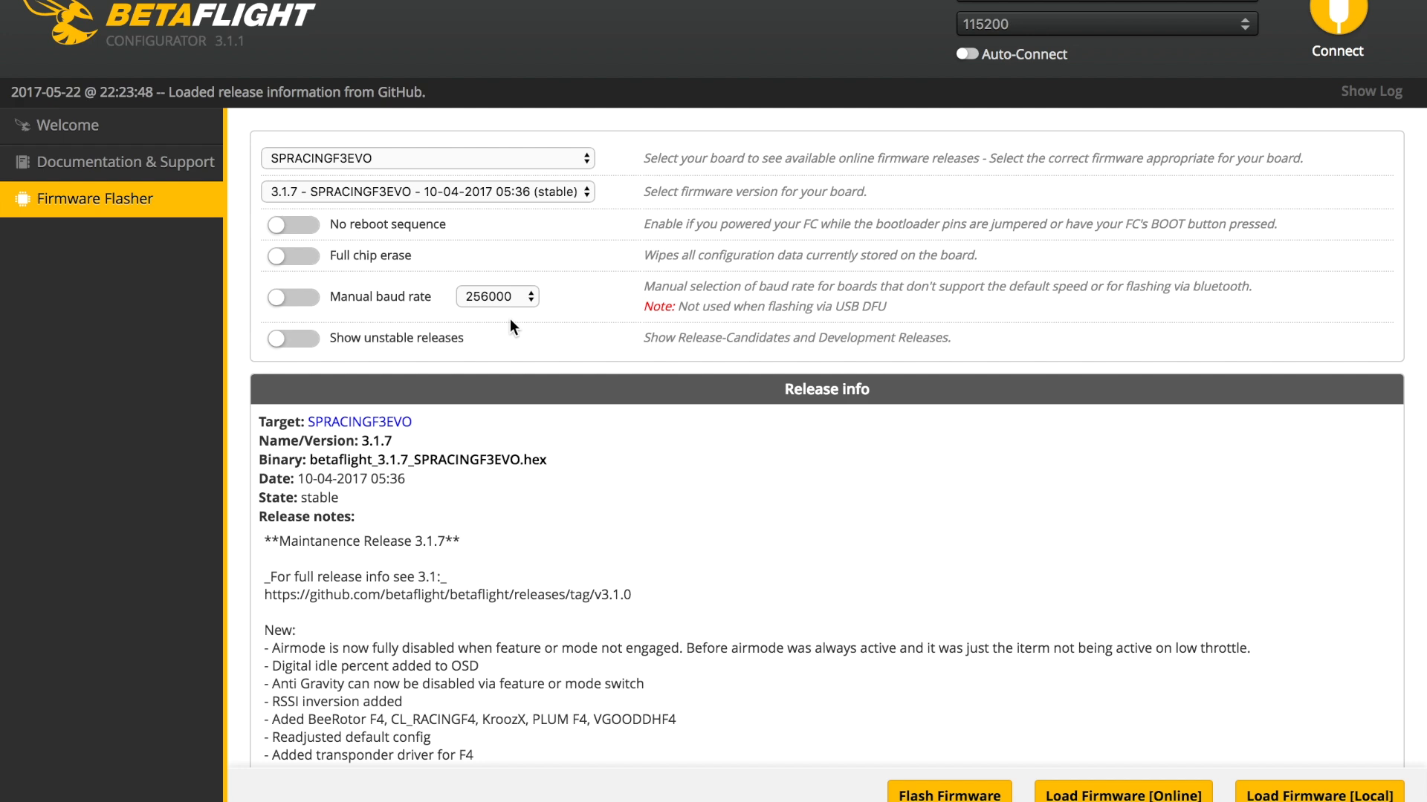
Connect to the flight controller, run set motor_pwm_rate=1000 in the CLI and save the change.
click(1332, 20)
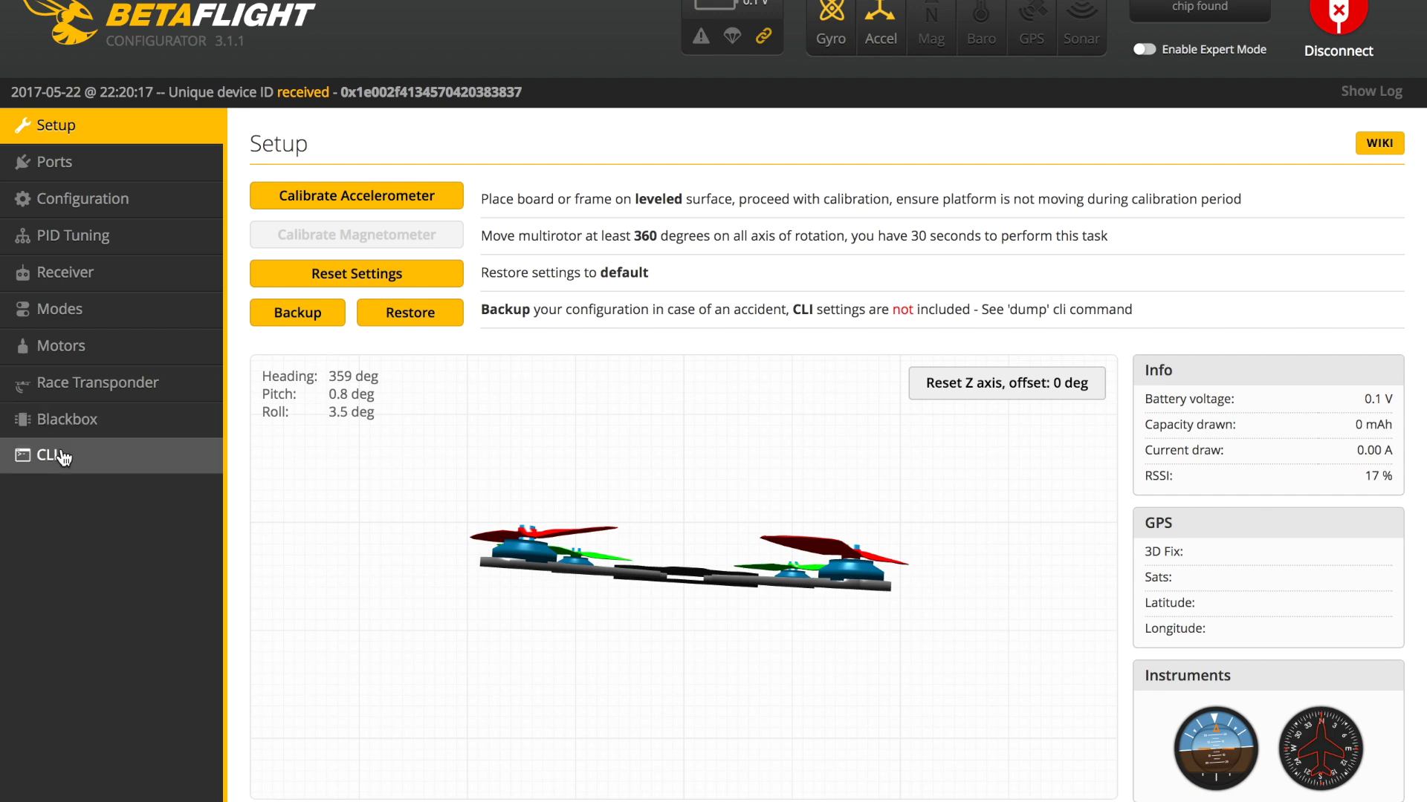
click(54, 454)
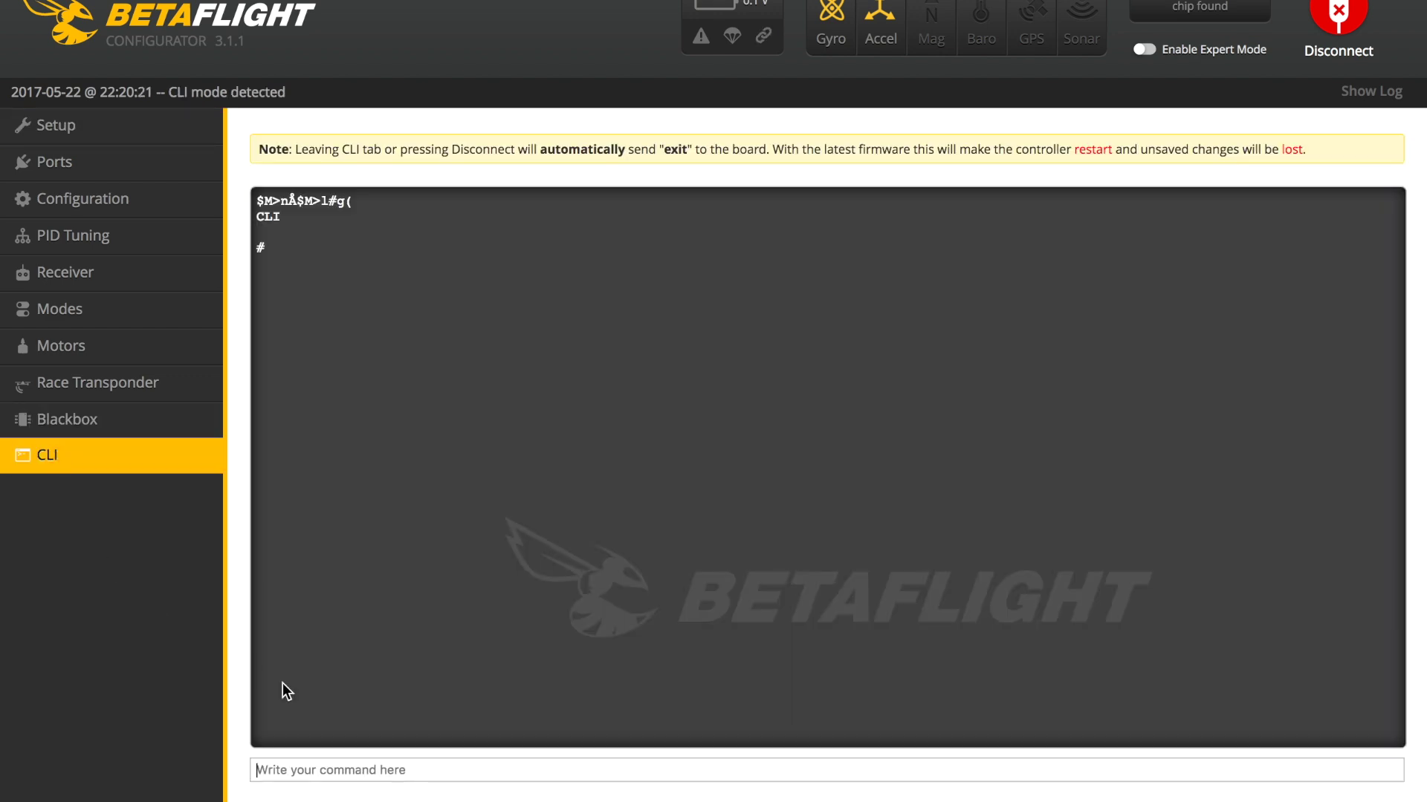
click(341, 766)
text(s)
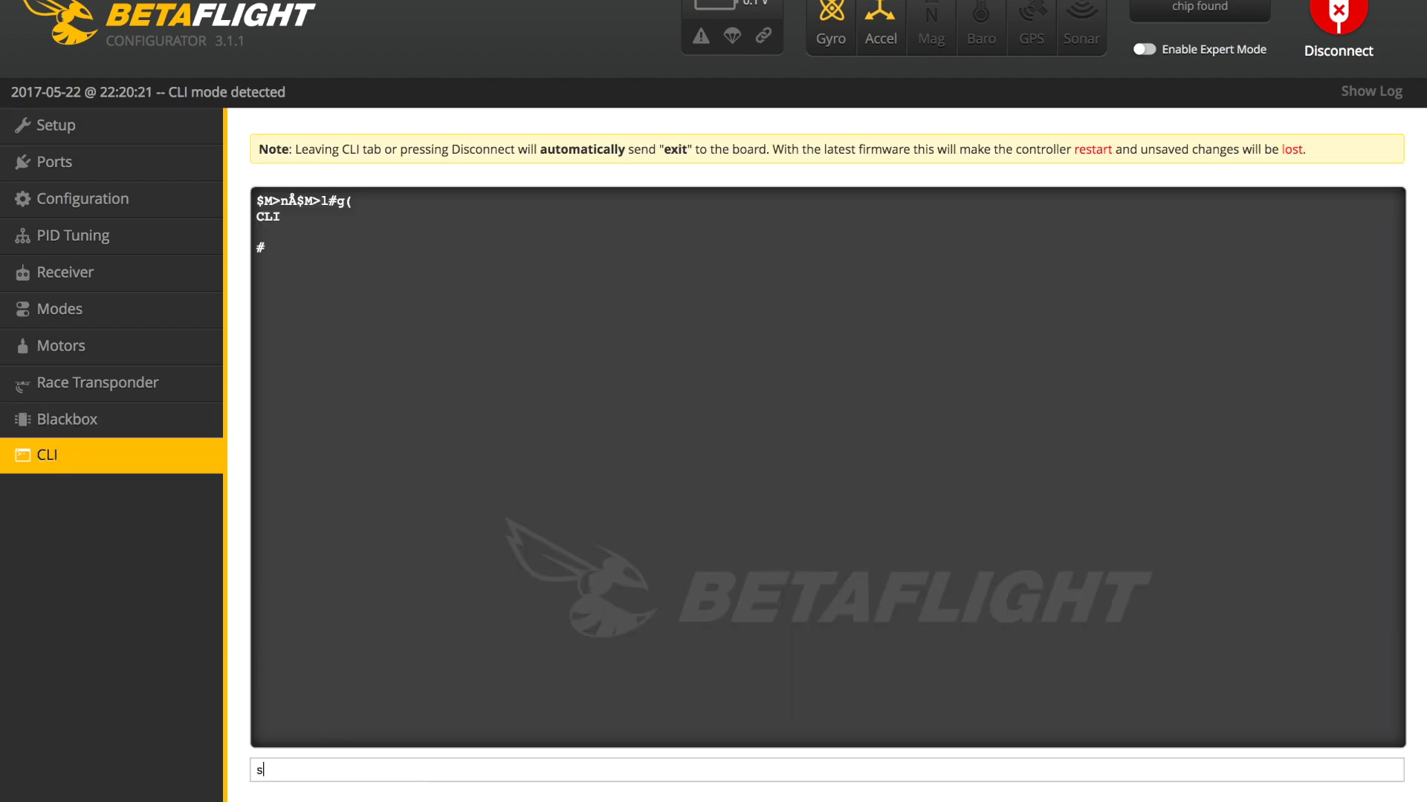
text(et motor_pwm_rate = 1000)
key(Return)
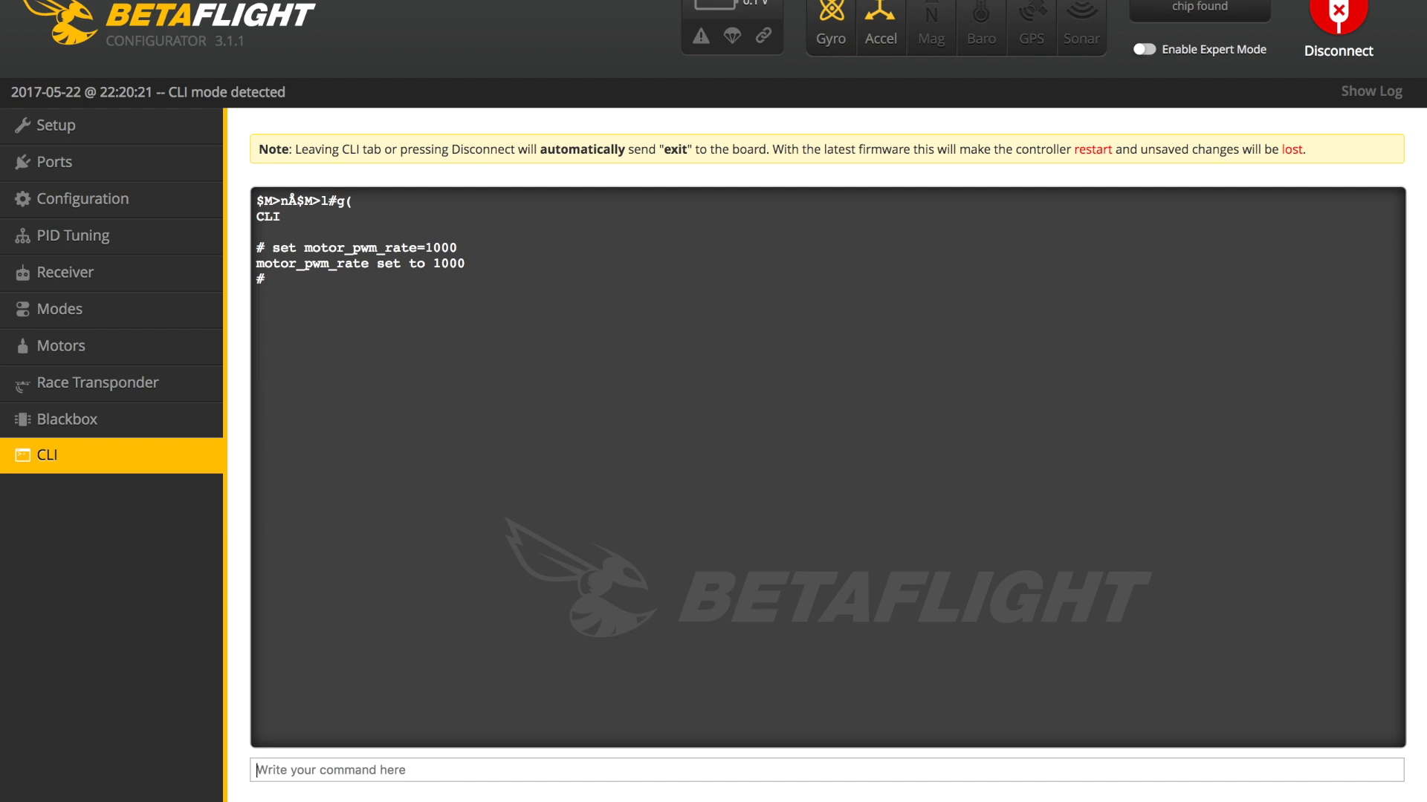
text(save)
key(Return)
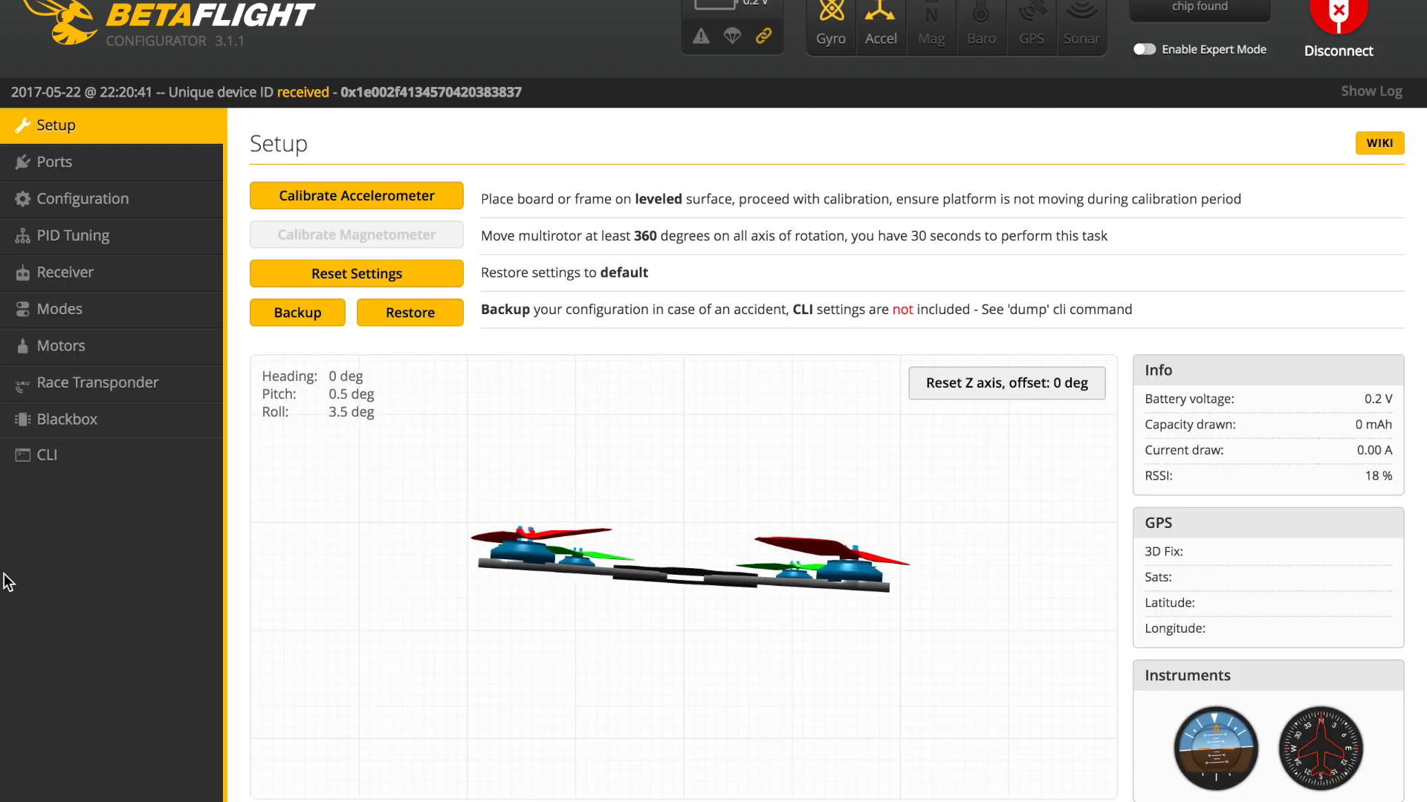
Dump the board's full configuration in the CLI and check the motor_pwm_rate setting in the output.
click(49, 463)
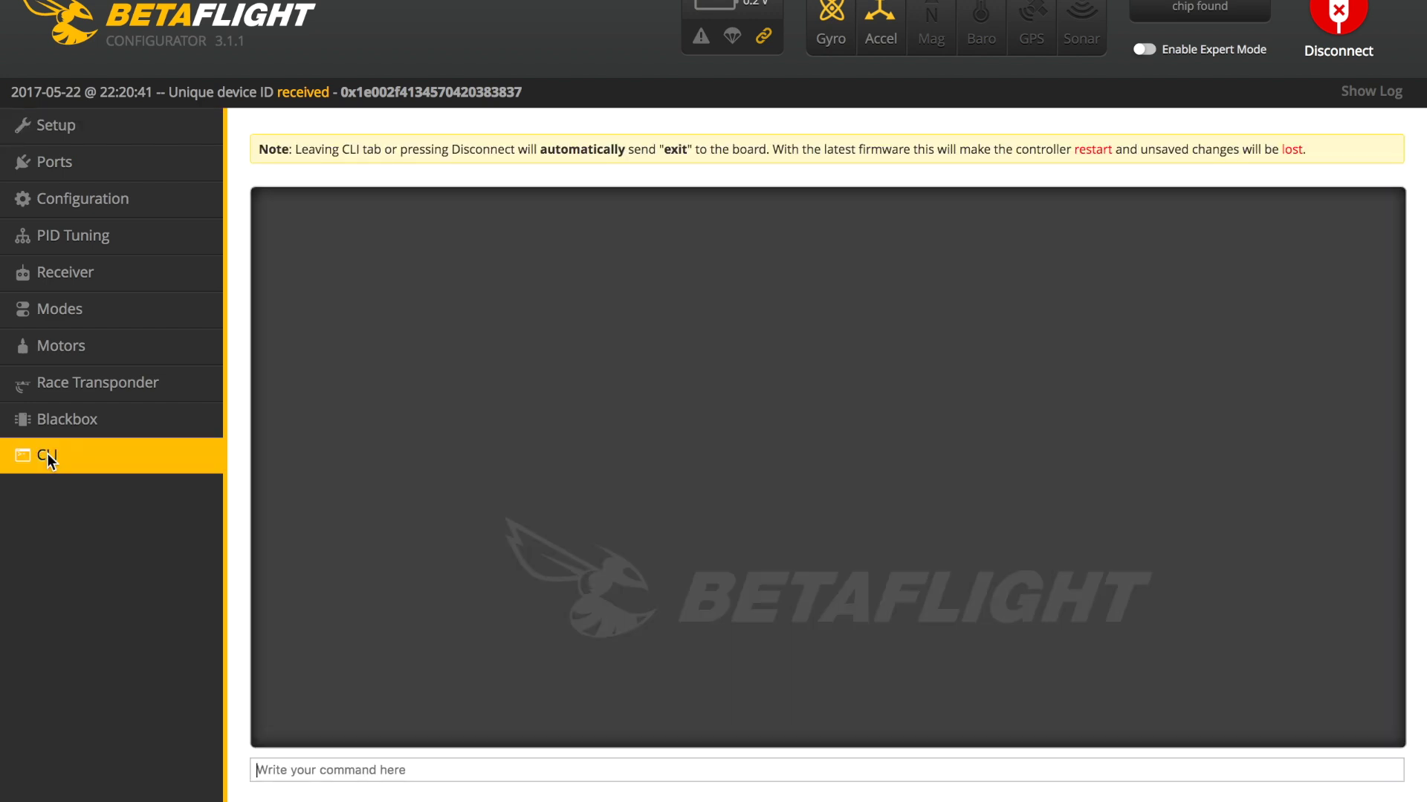
text(dump)
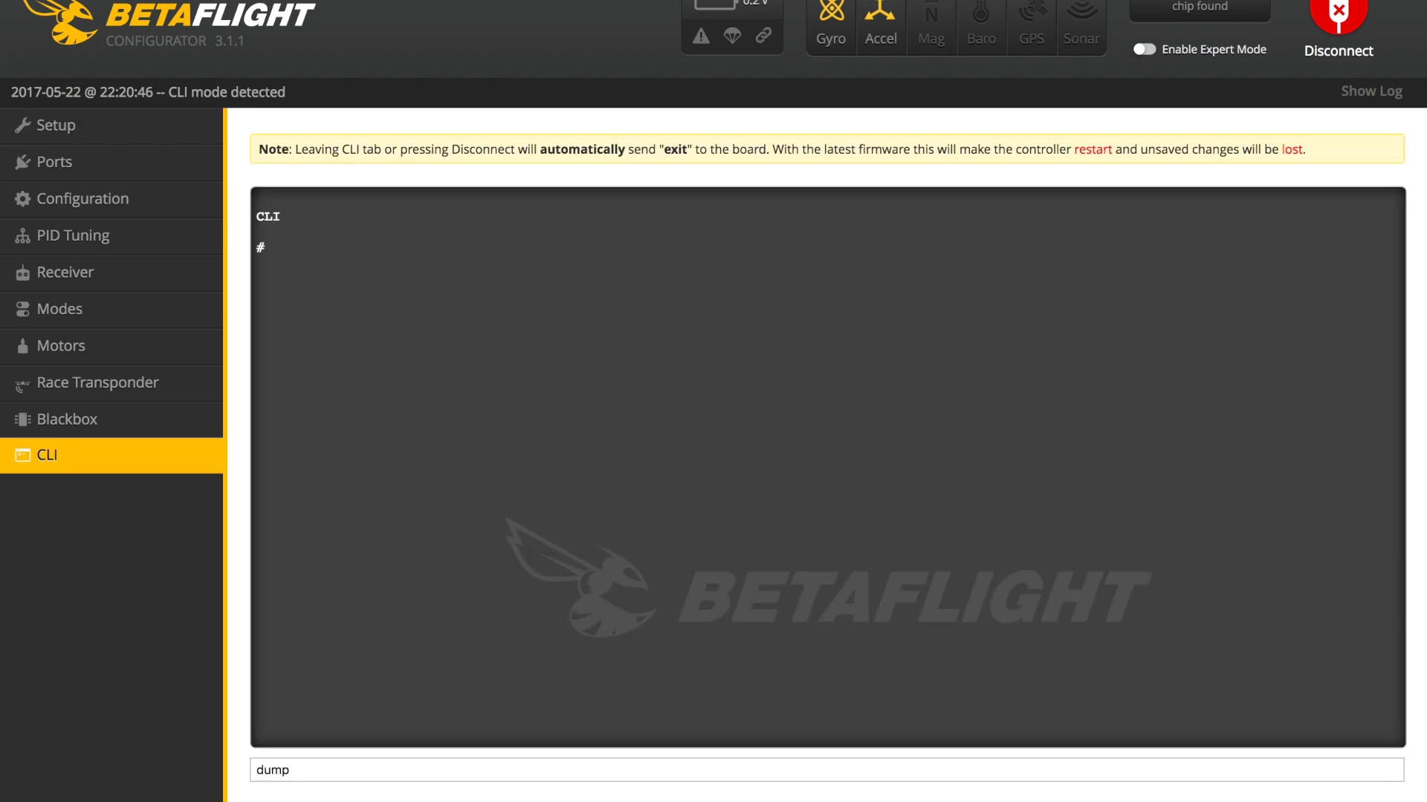
key(Return)
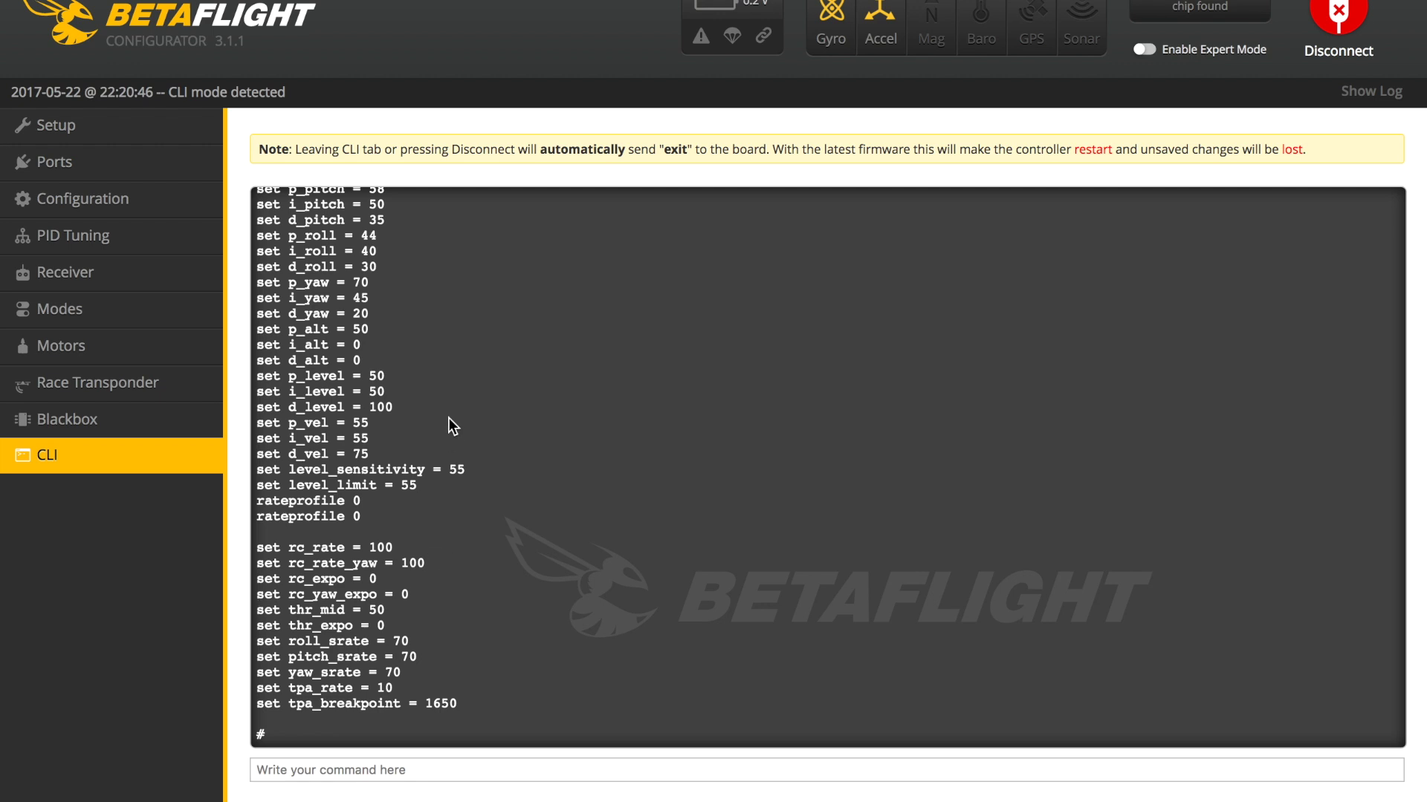
scroll(448, 418, up, 3)
scroll(448, 417, up, 10)
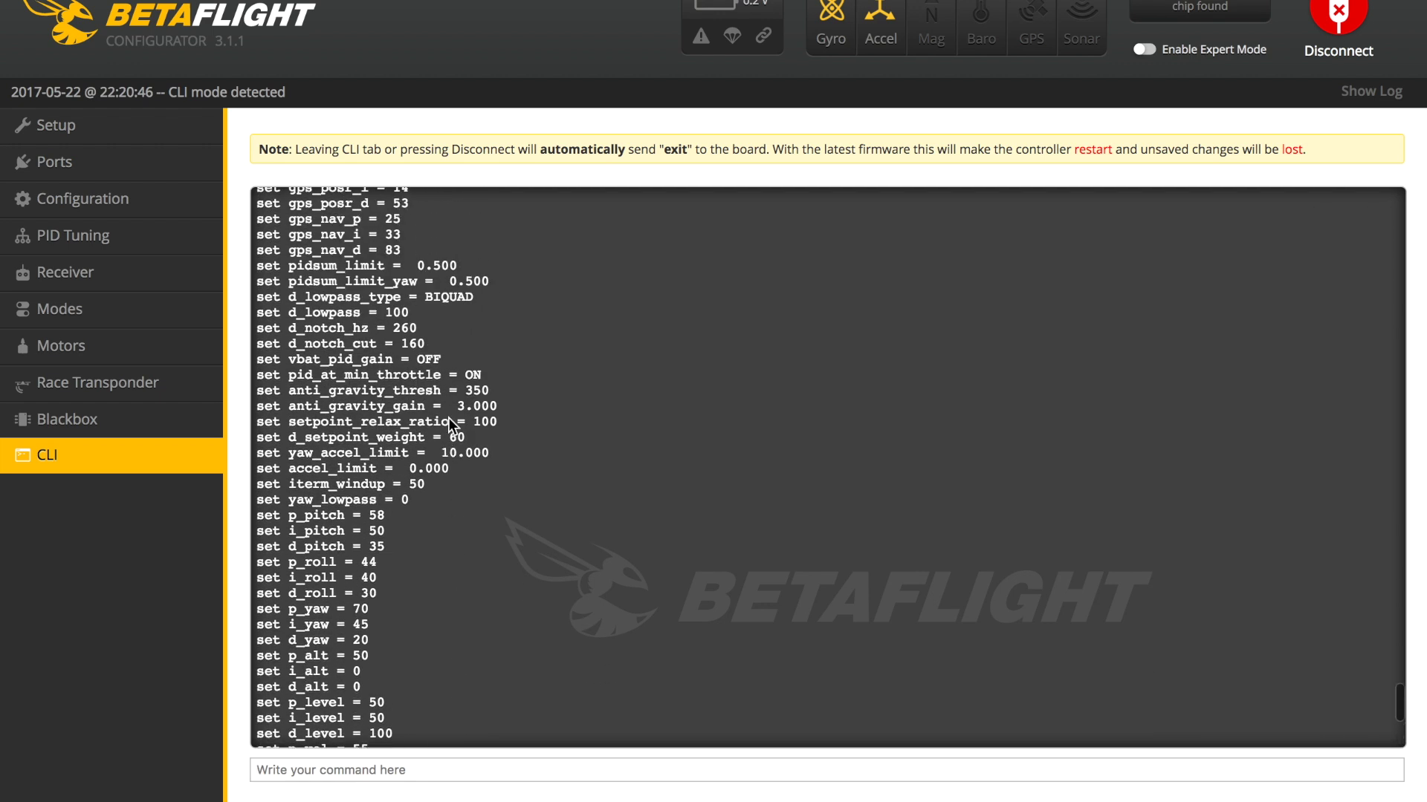
scroll(448, 417, up, 8)
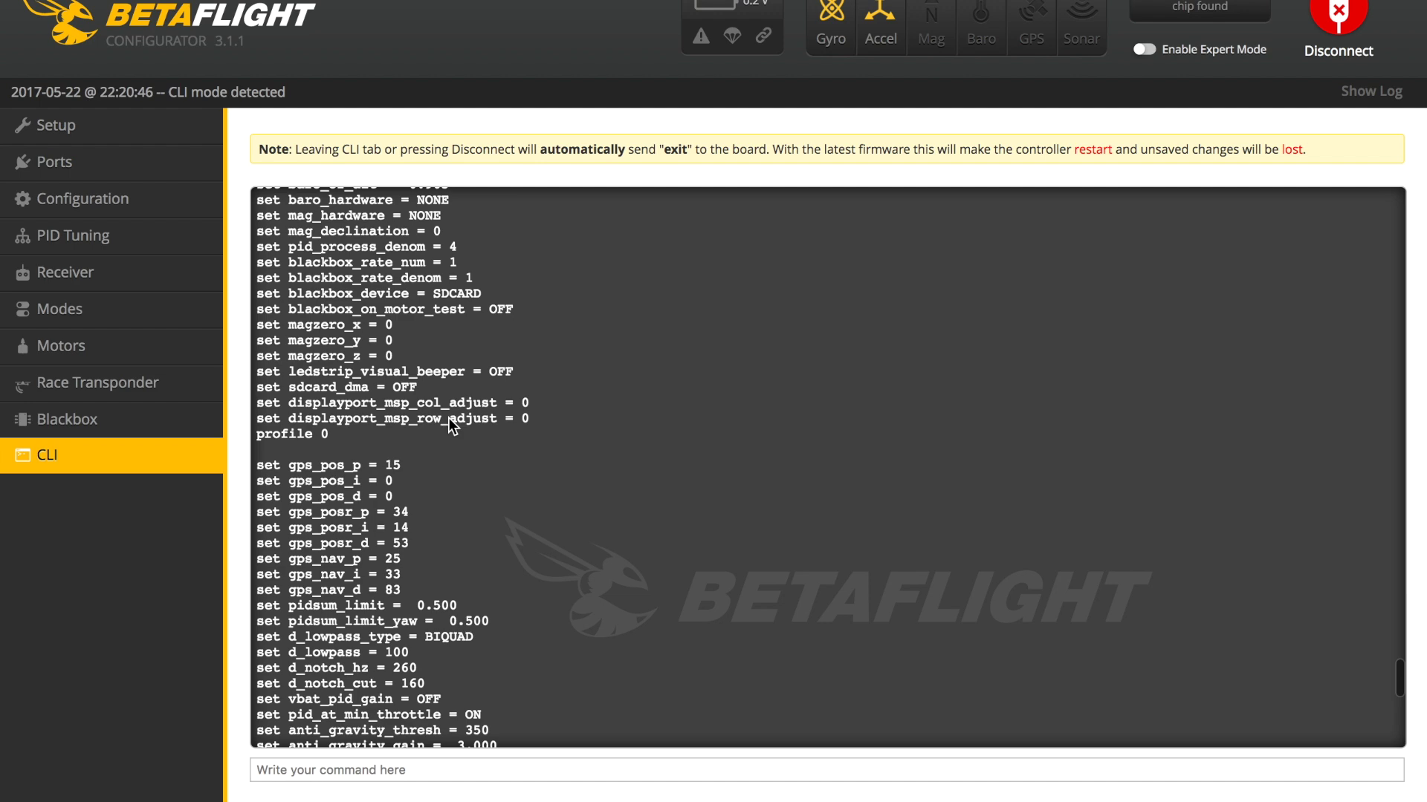
scroll(448, 418, up, 15)
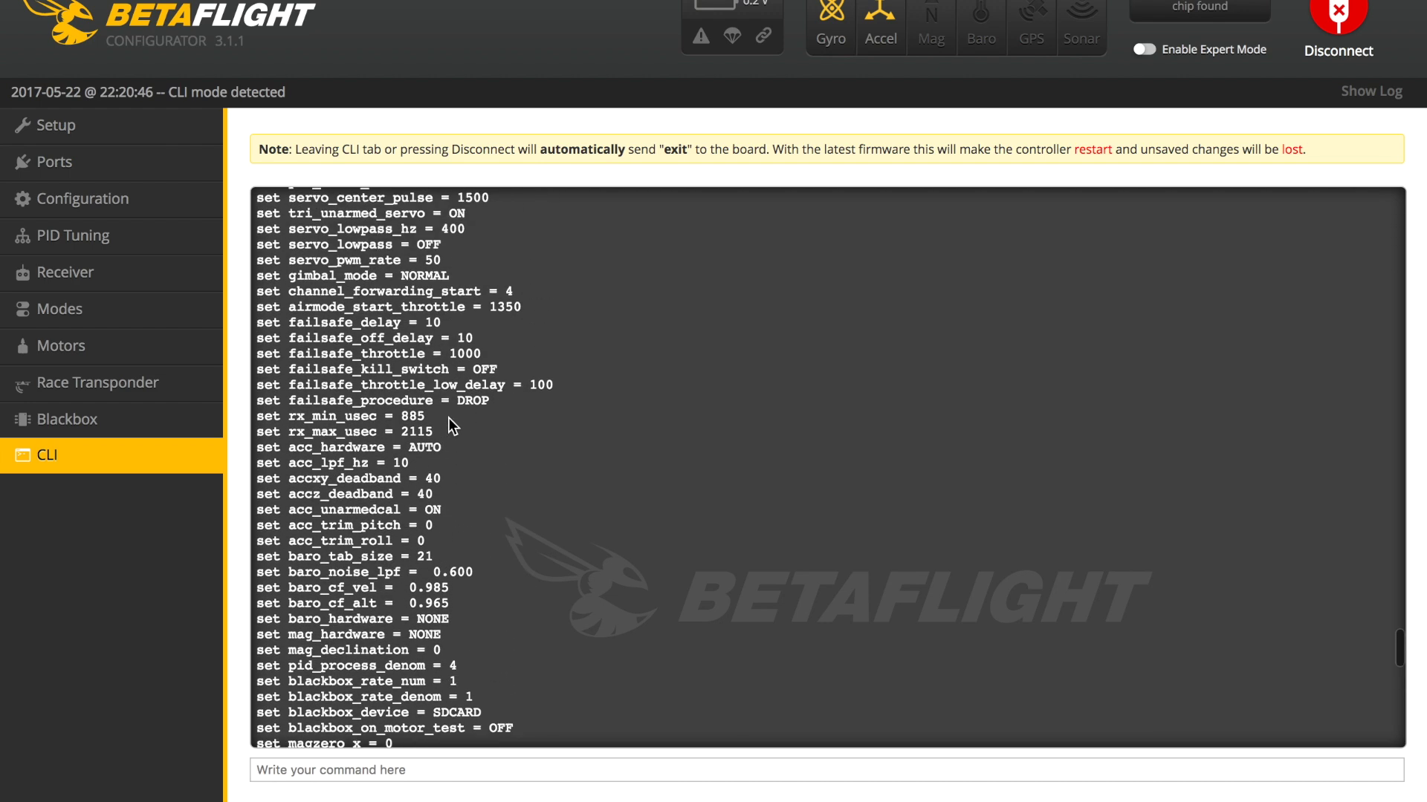
scroll(448, 418, up, 10)
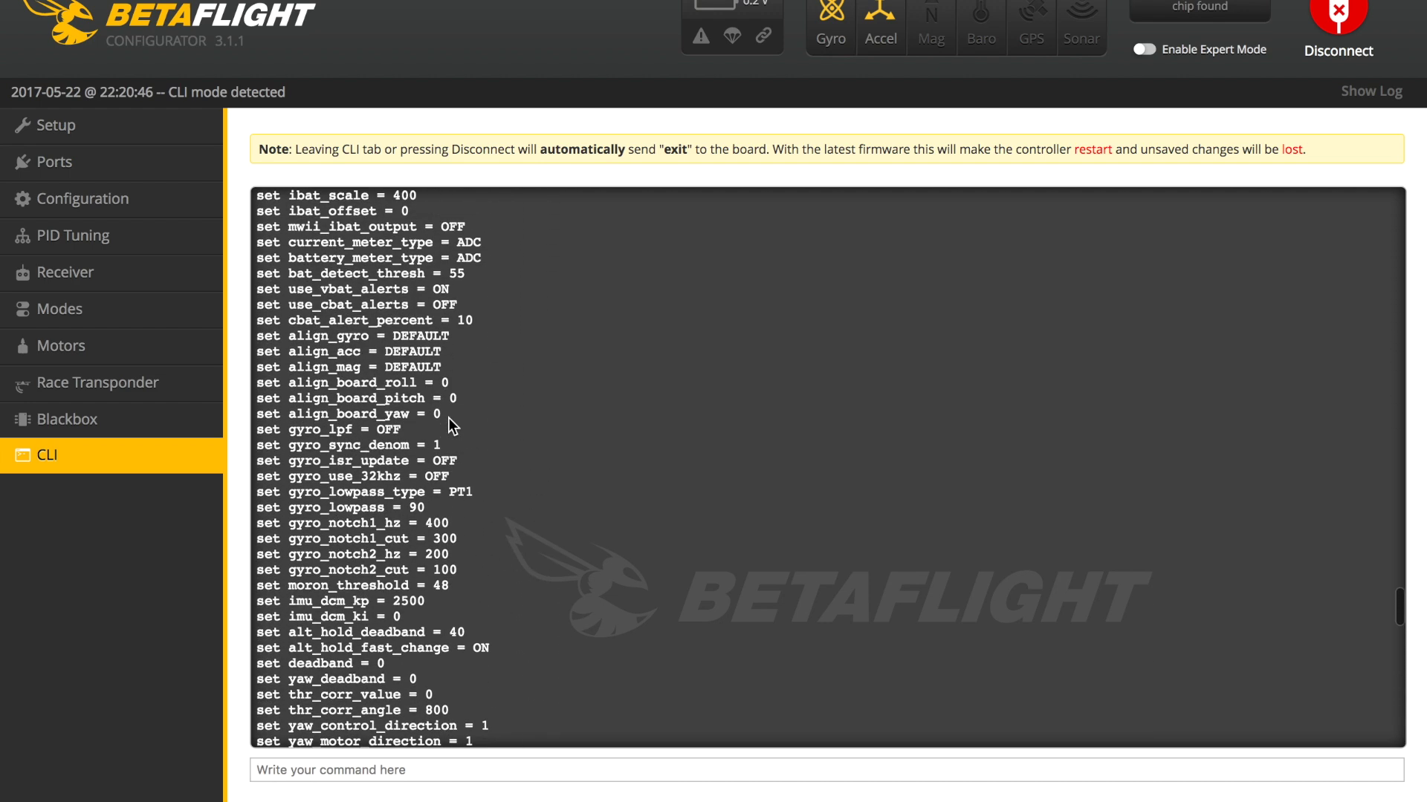
scroll(448, 417, up, 11)
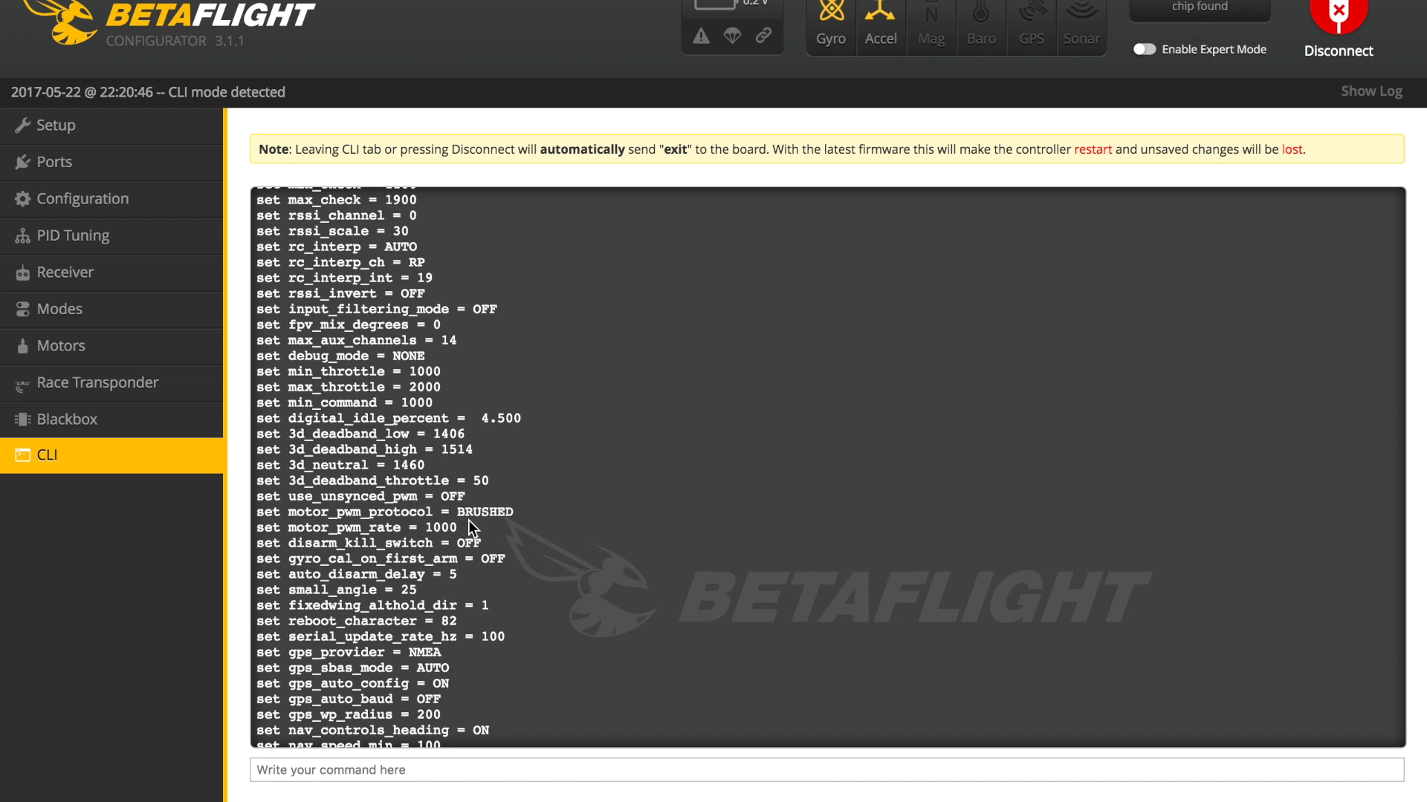
Leave the CLI, enable MSP on UART1 and Serial RX on UART2 in the port settings, and save with a reboot.
click(1339, 15)
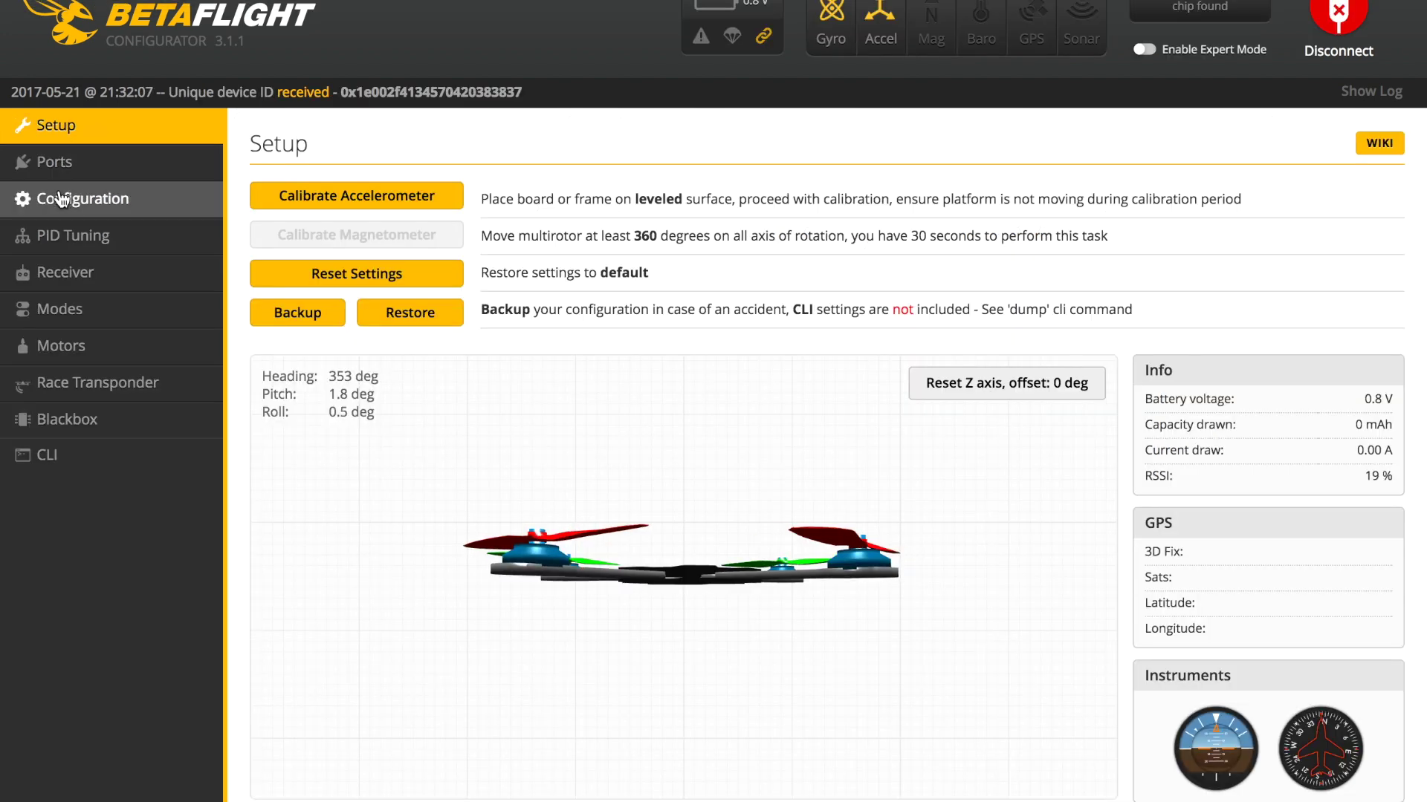
click(71, 177)
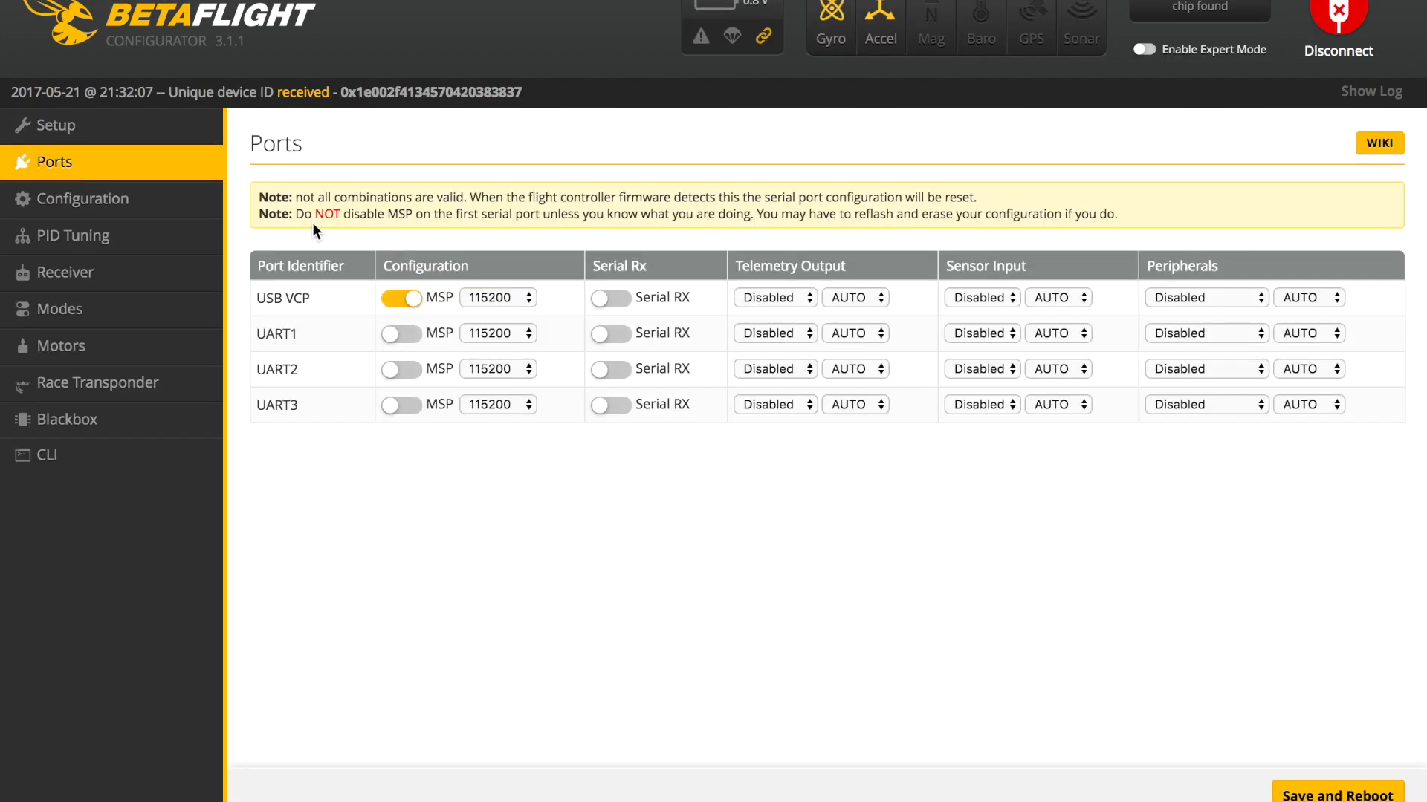
click(401, 336)
click(613, 377)
click(1343, 796)
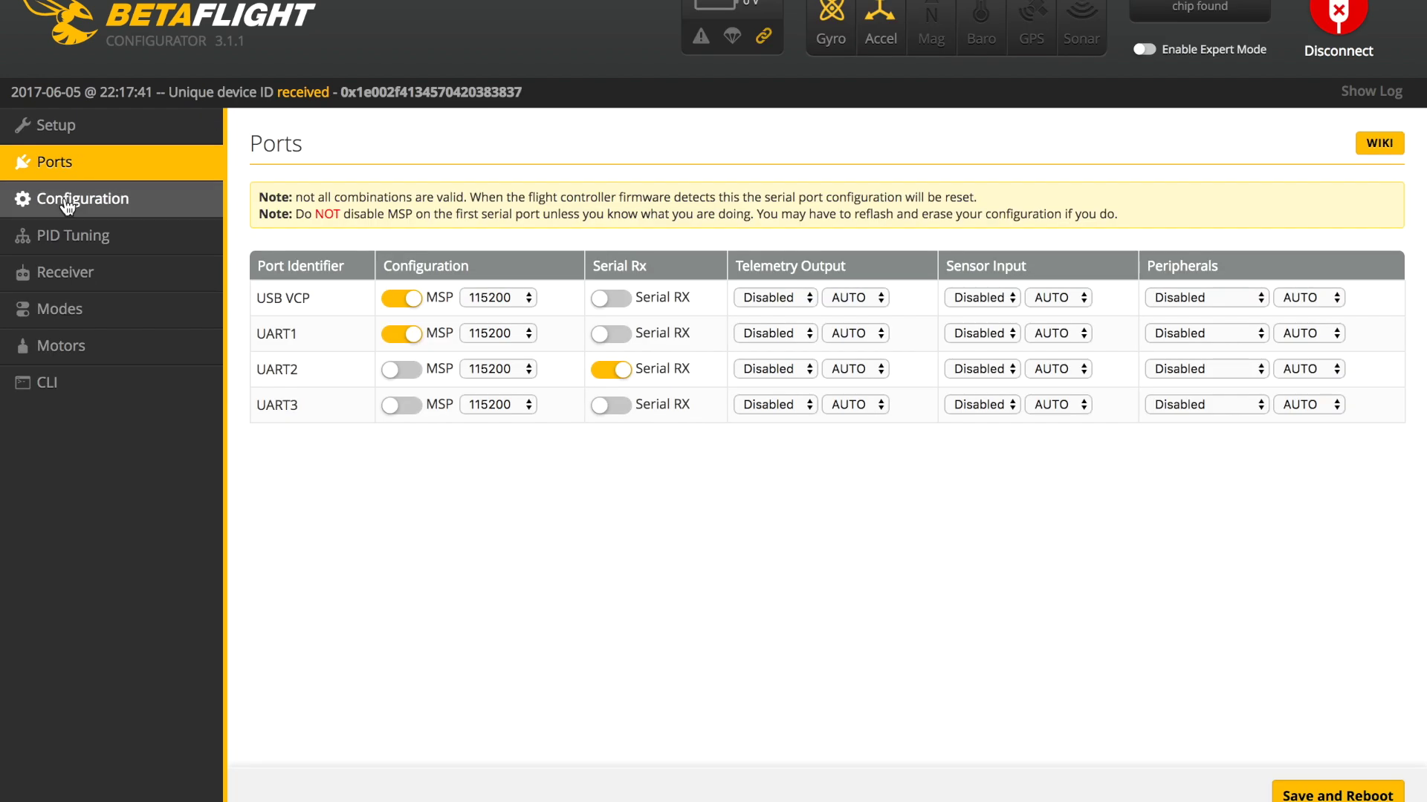
Keep the ESC/Motor protocol at BRUSHED and, following the board's user guide, enable MOTOR_STOP and disarming motors regardless of throttle value.
click(64, 198)
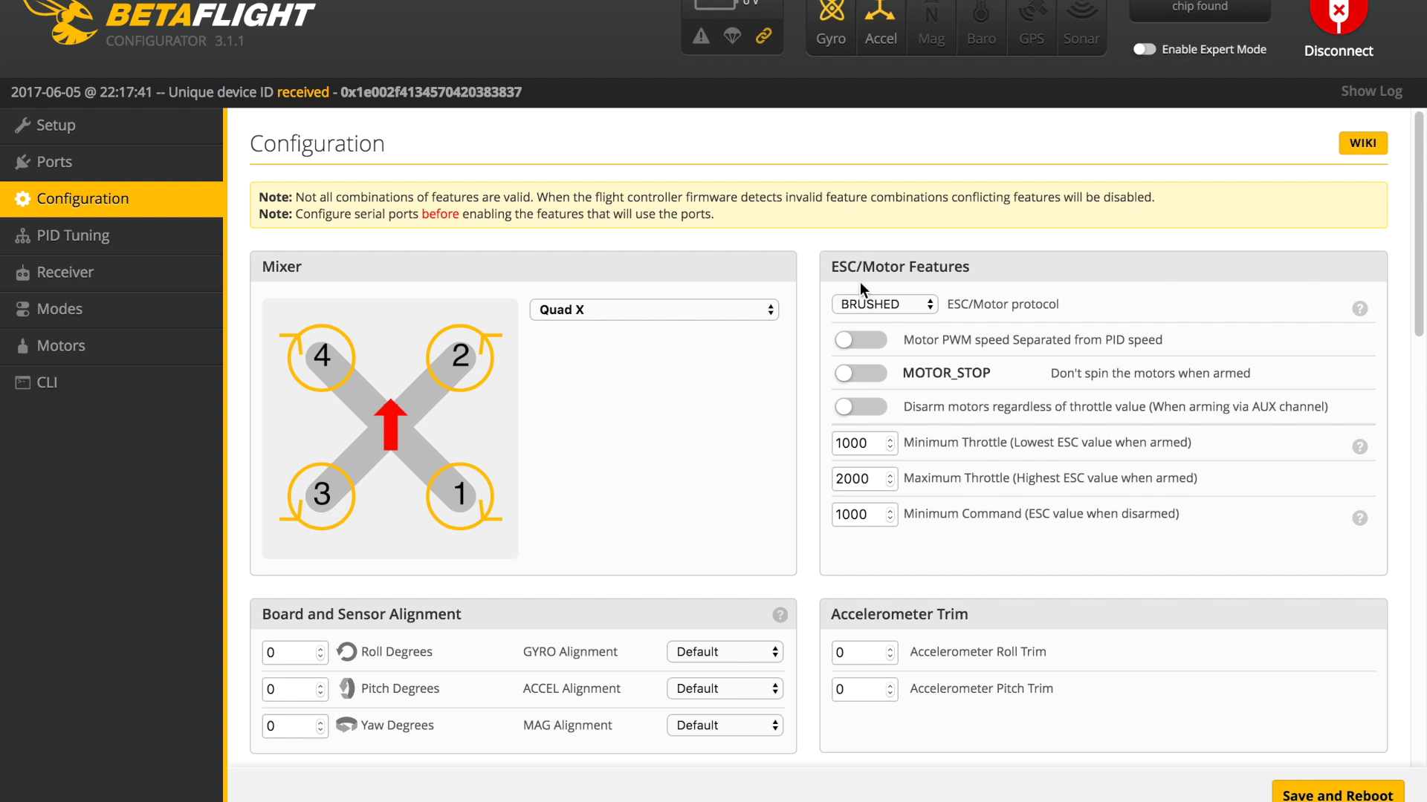
click(931, 305)
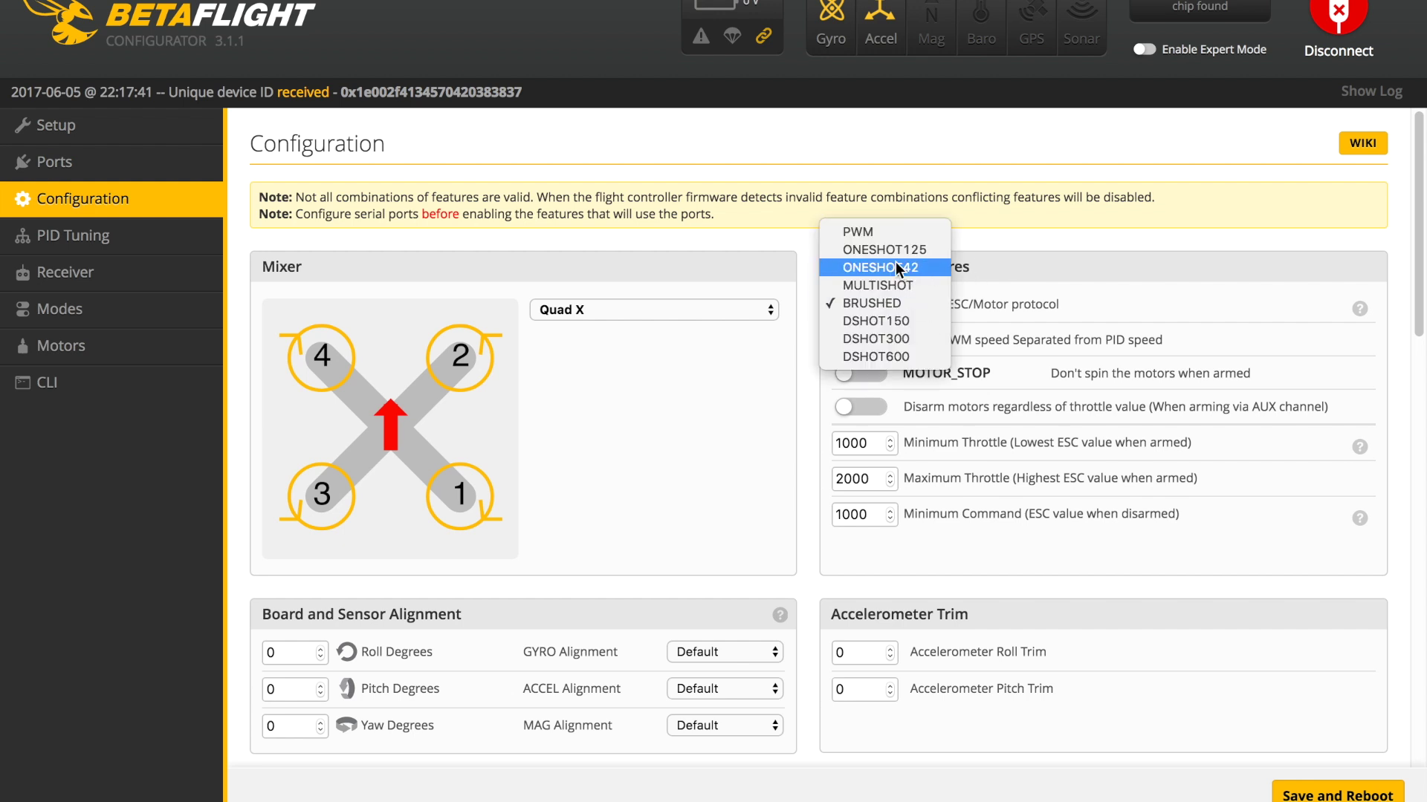
click(874, 305)
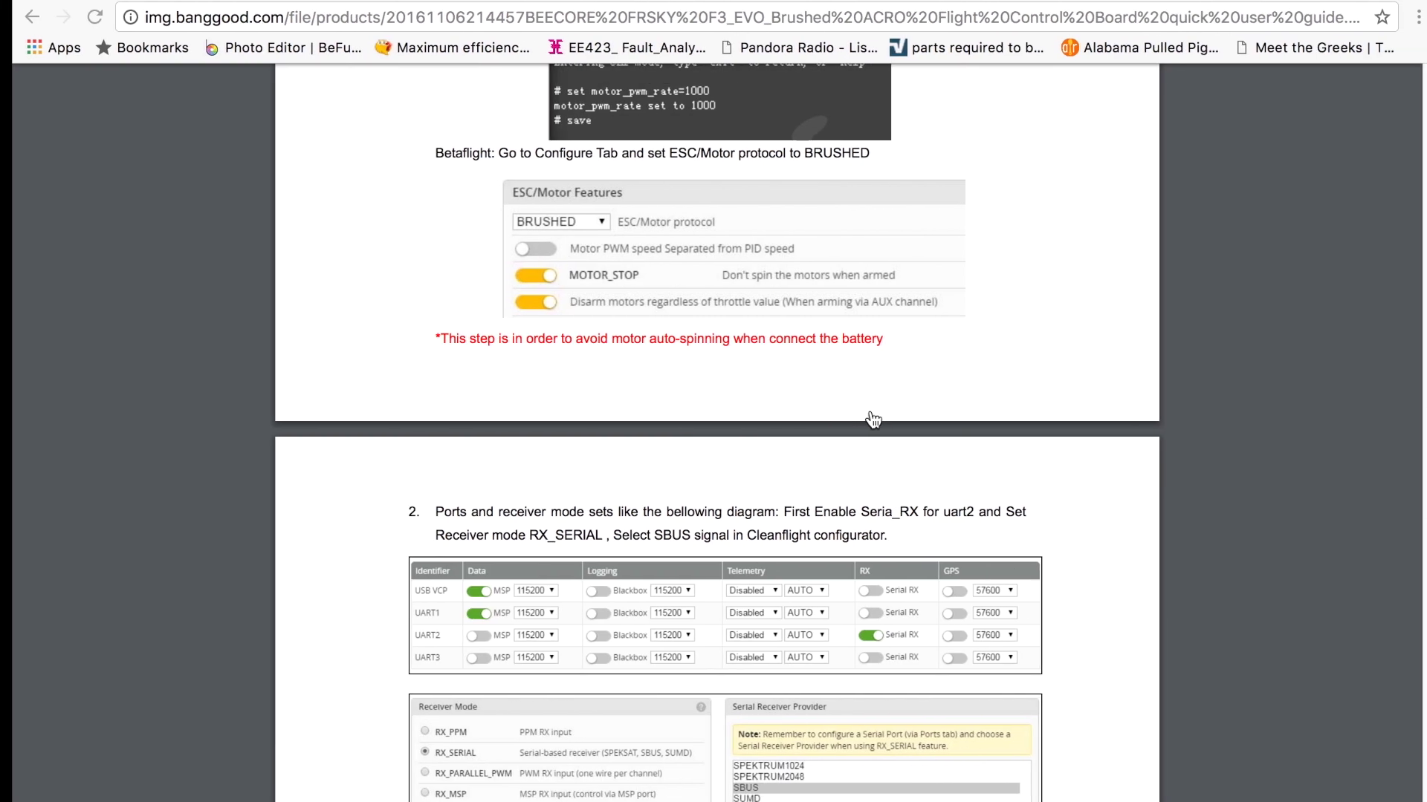
scroll(740, 358, up, 2)
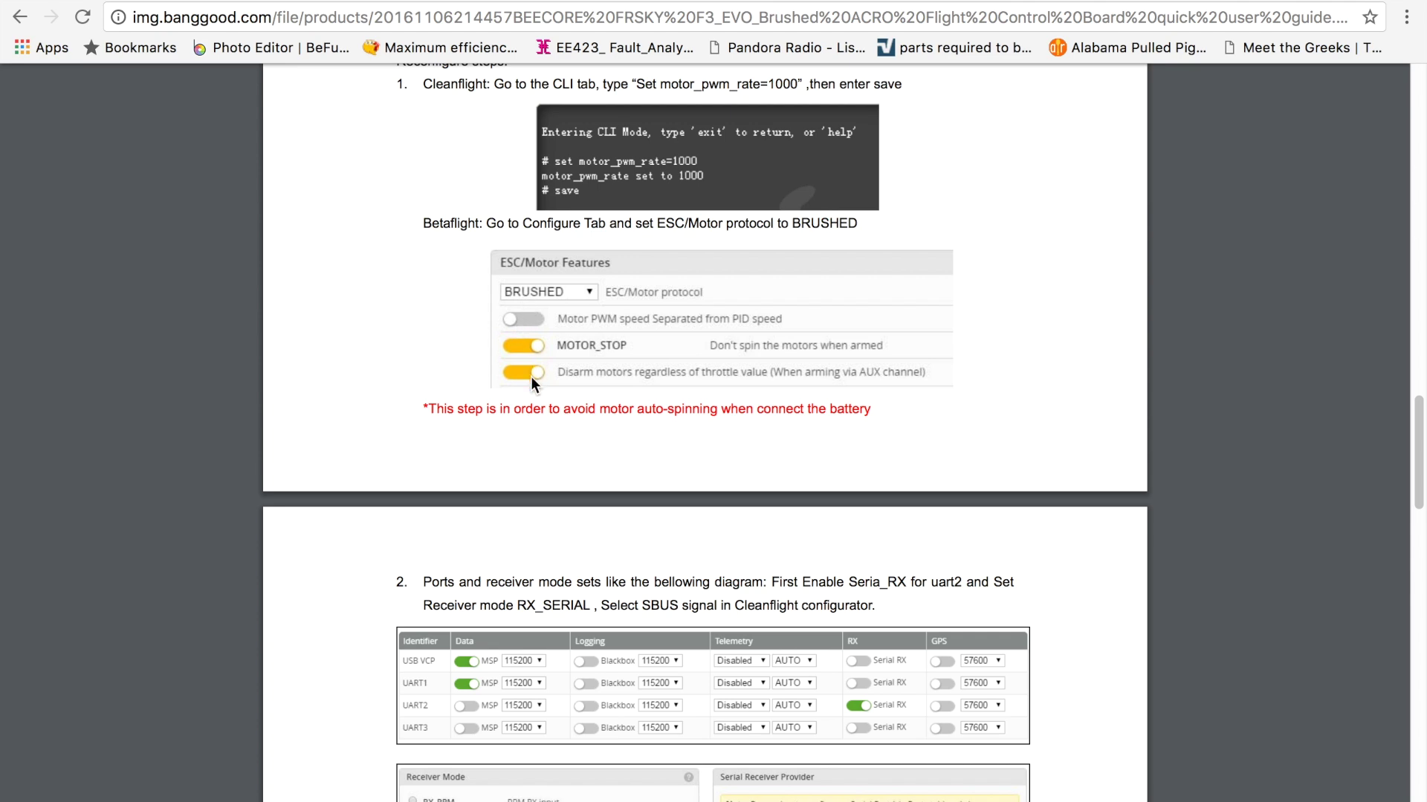
key(ctrl+Left)
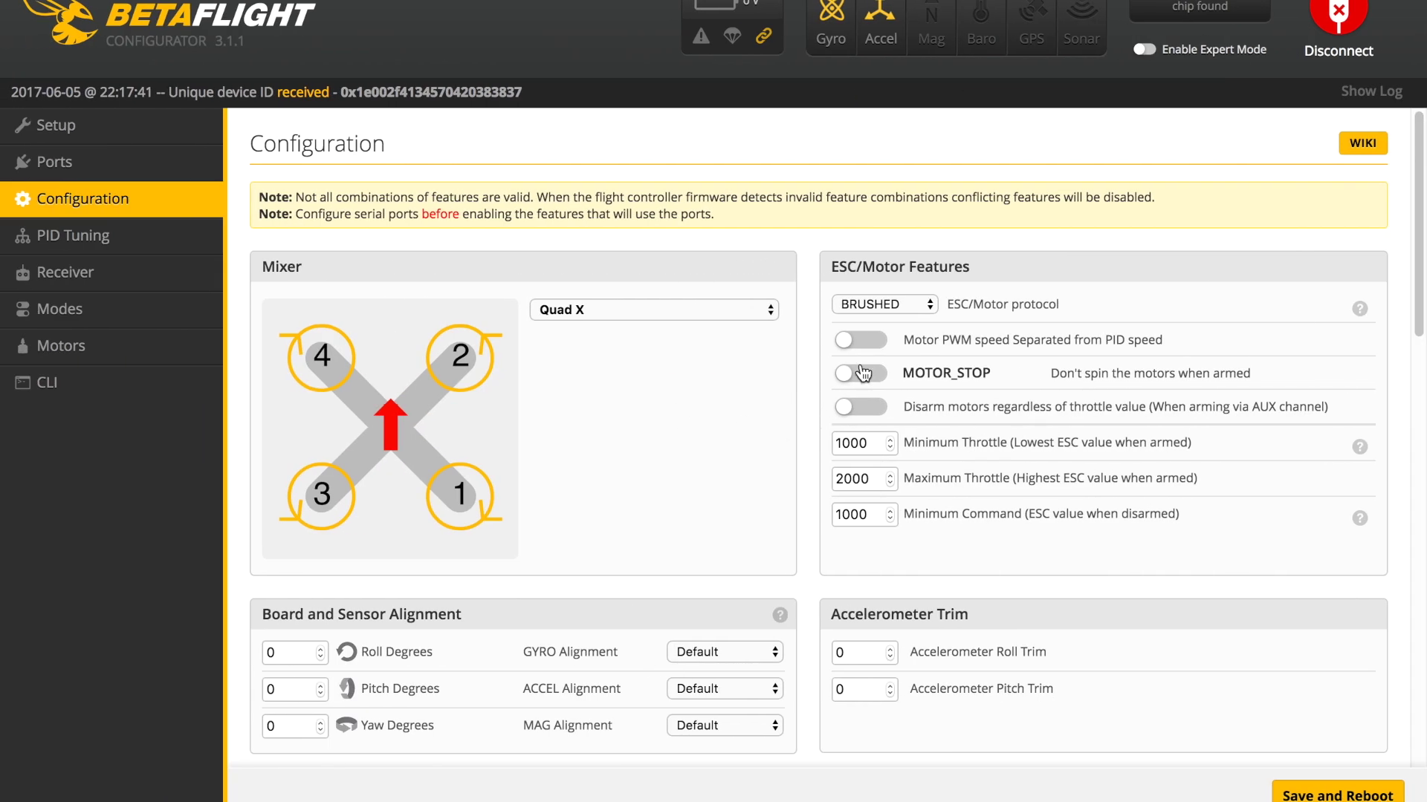
click(852, 378)
click(854, 408)
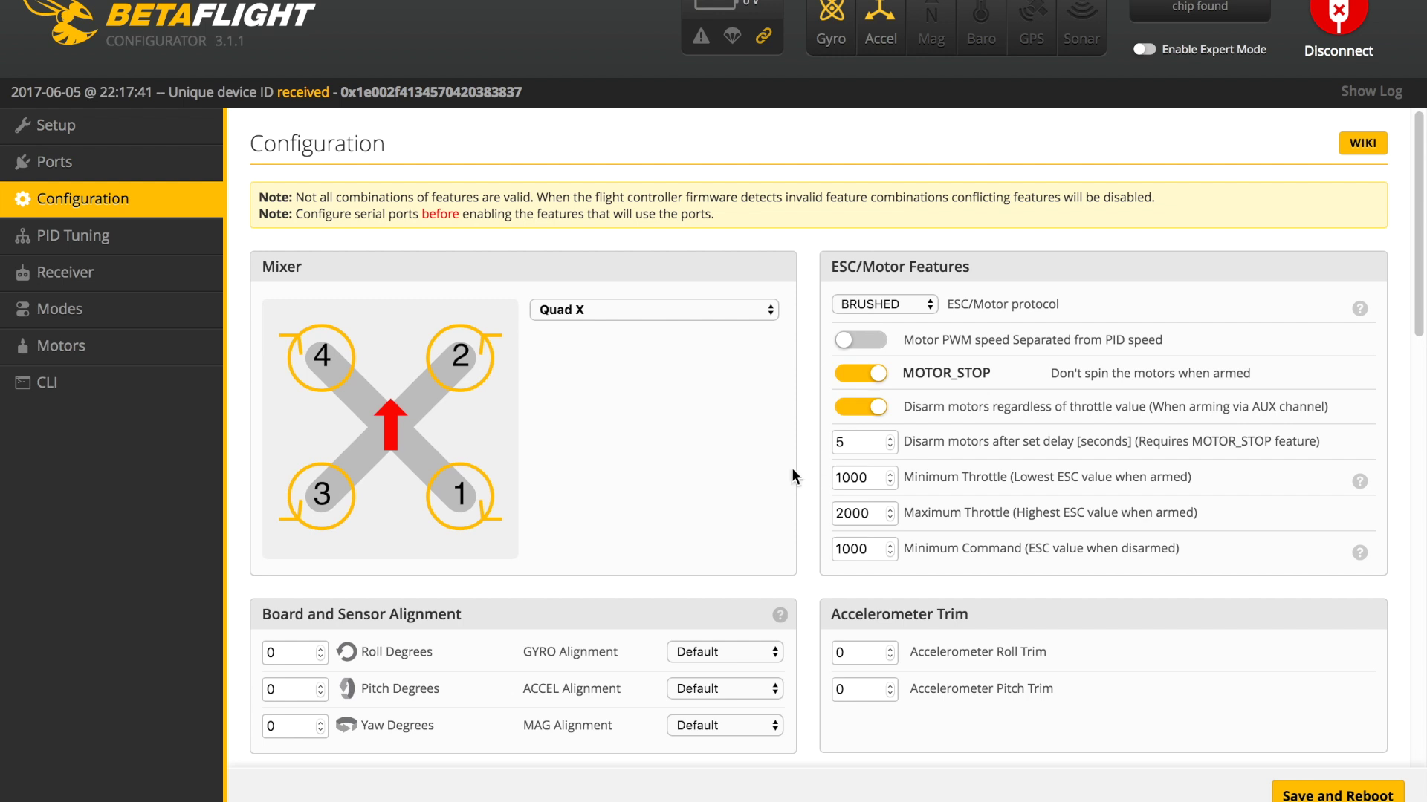
Set the receiver mode to Serial-based receiver (SPEKSAT, SBUS, SUMD) with SBUS as the serial receiver provider.
scroll(756, 565, down, 3)
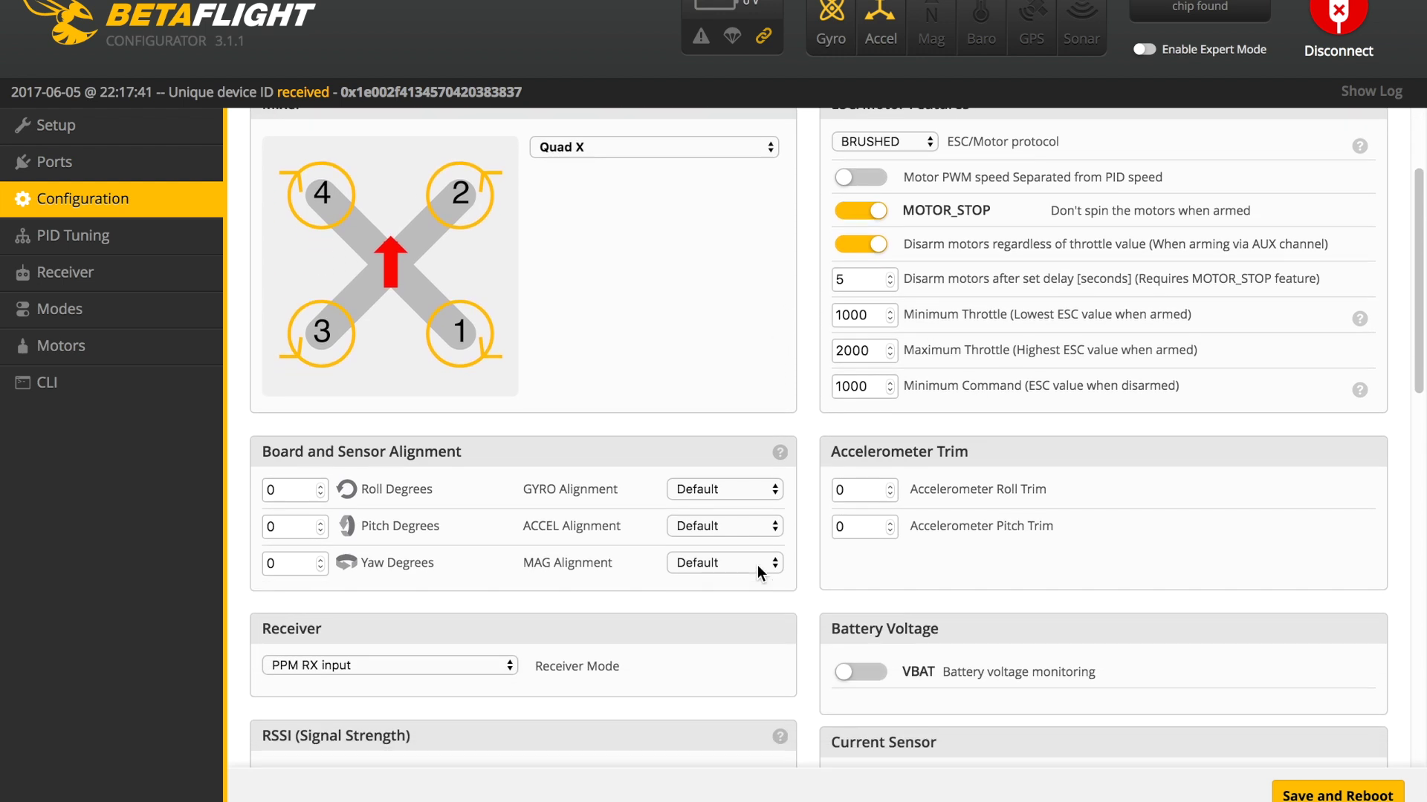
scroll(757, 565, down, 4)
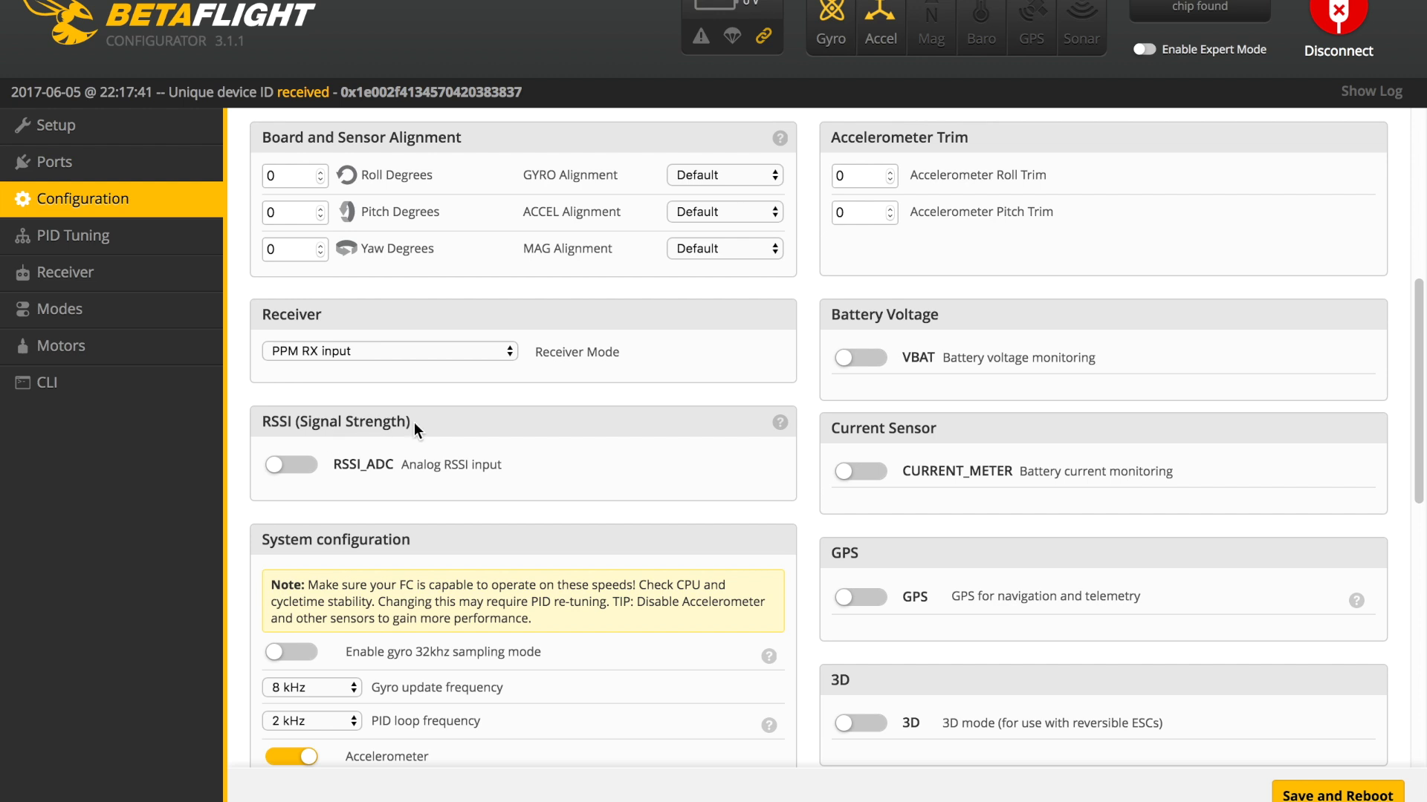
click(509, 353)
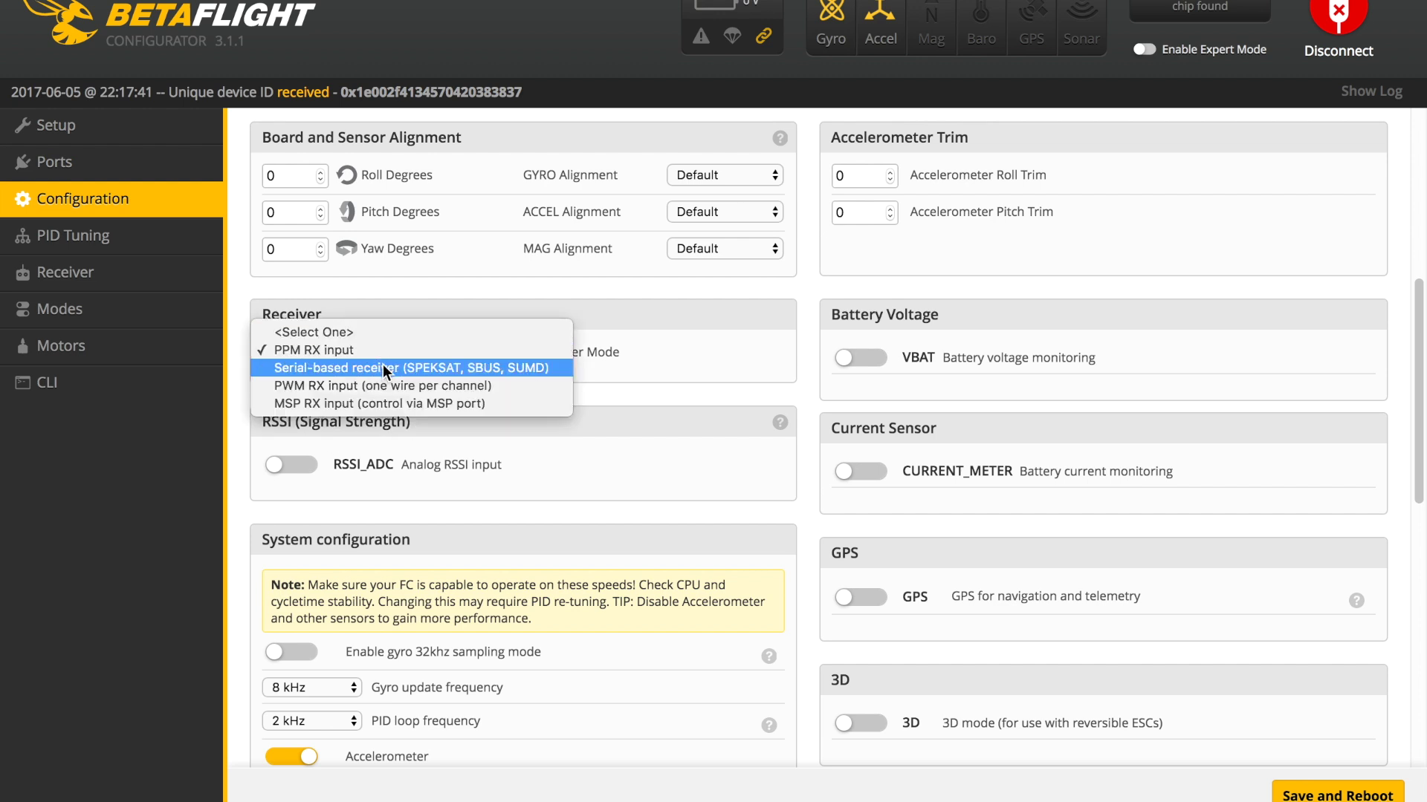
click(487, 368)
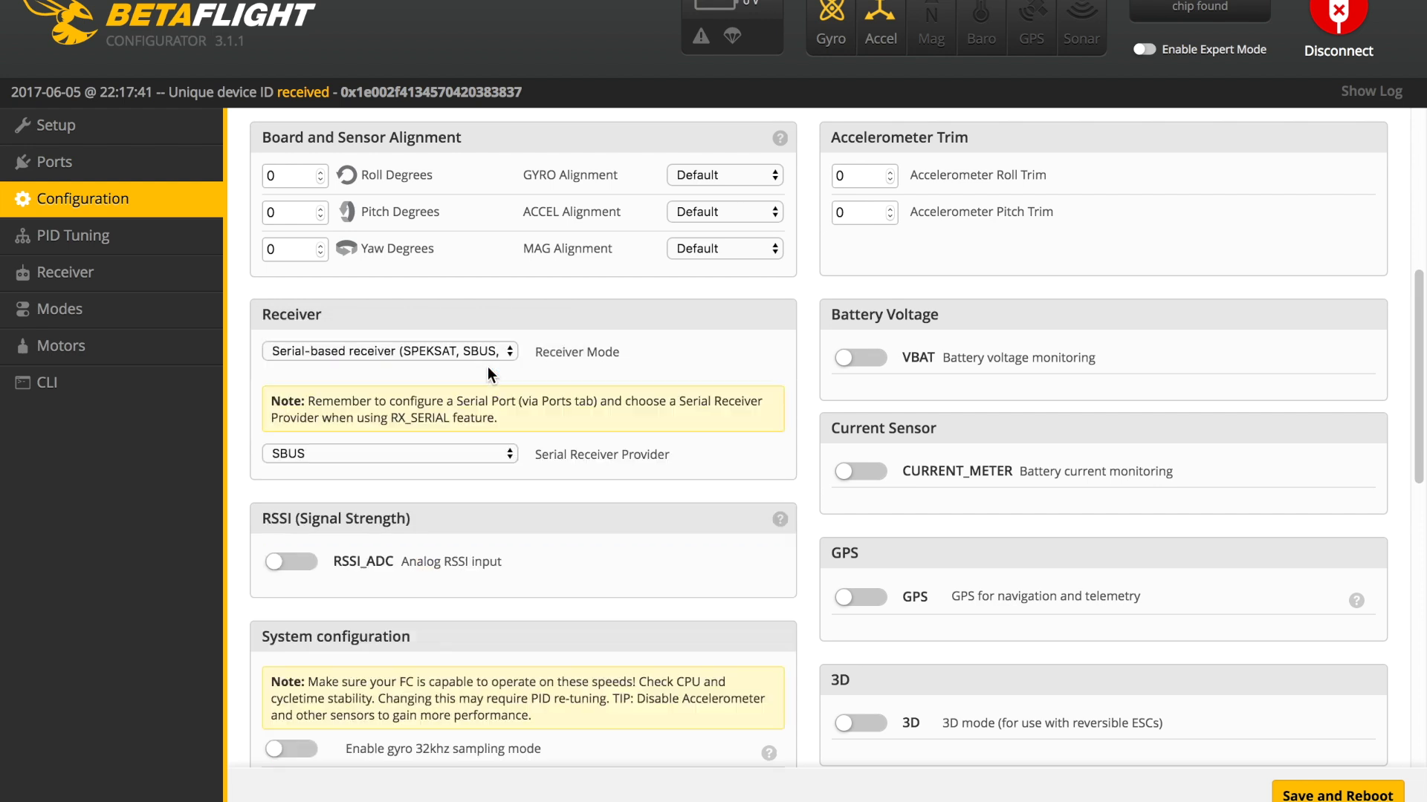
click(510, 455)
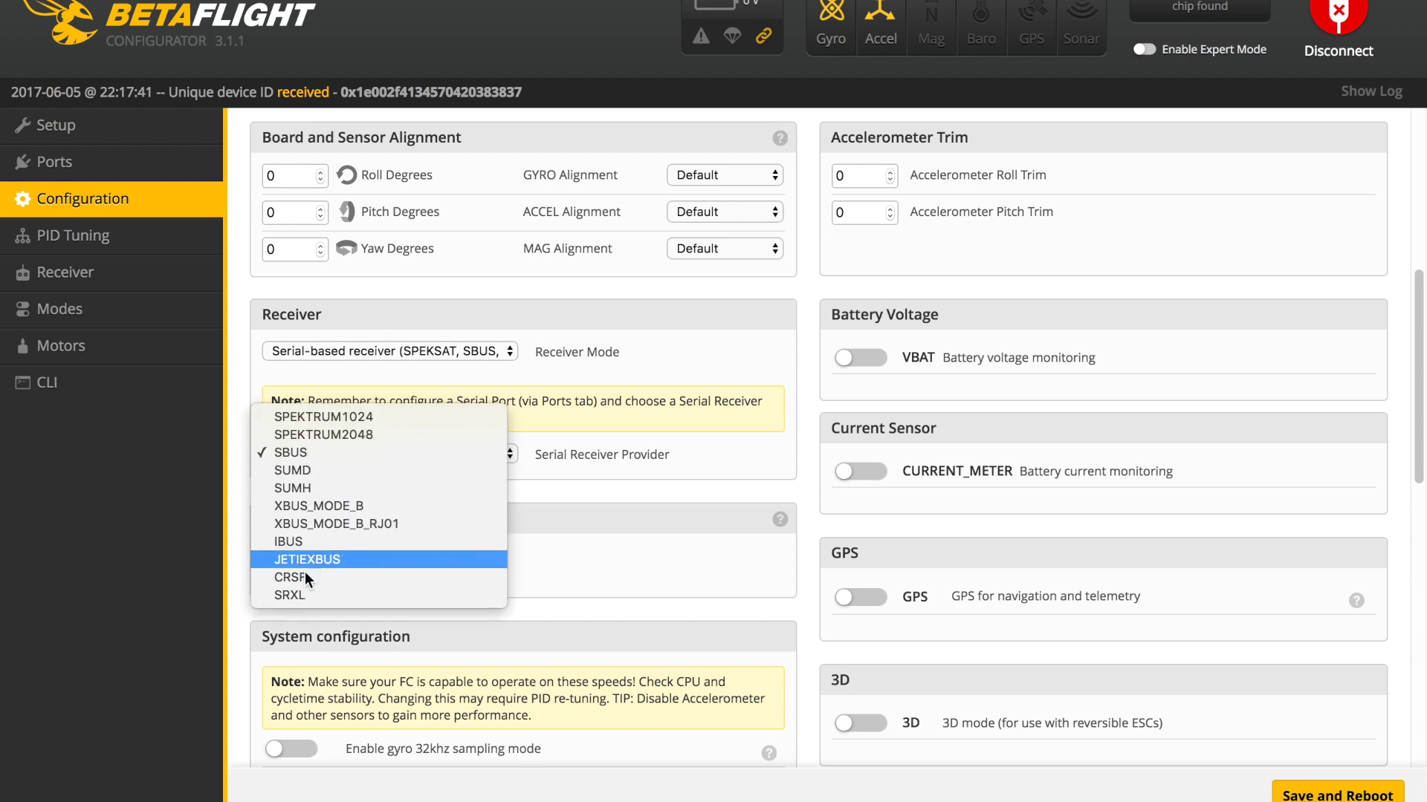
click(294, 452)
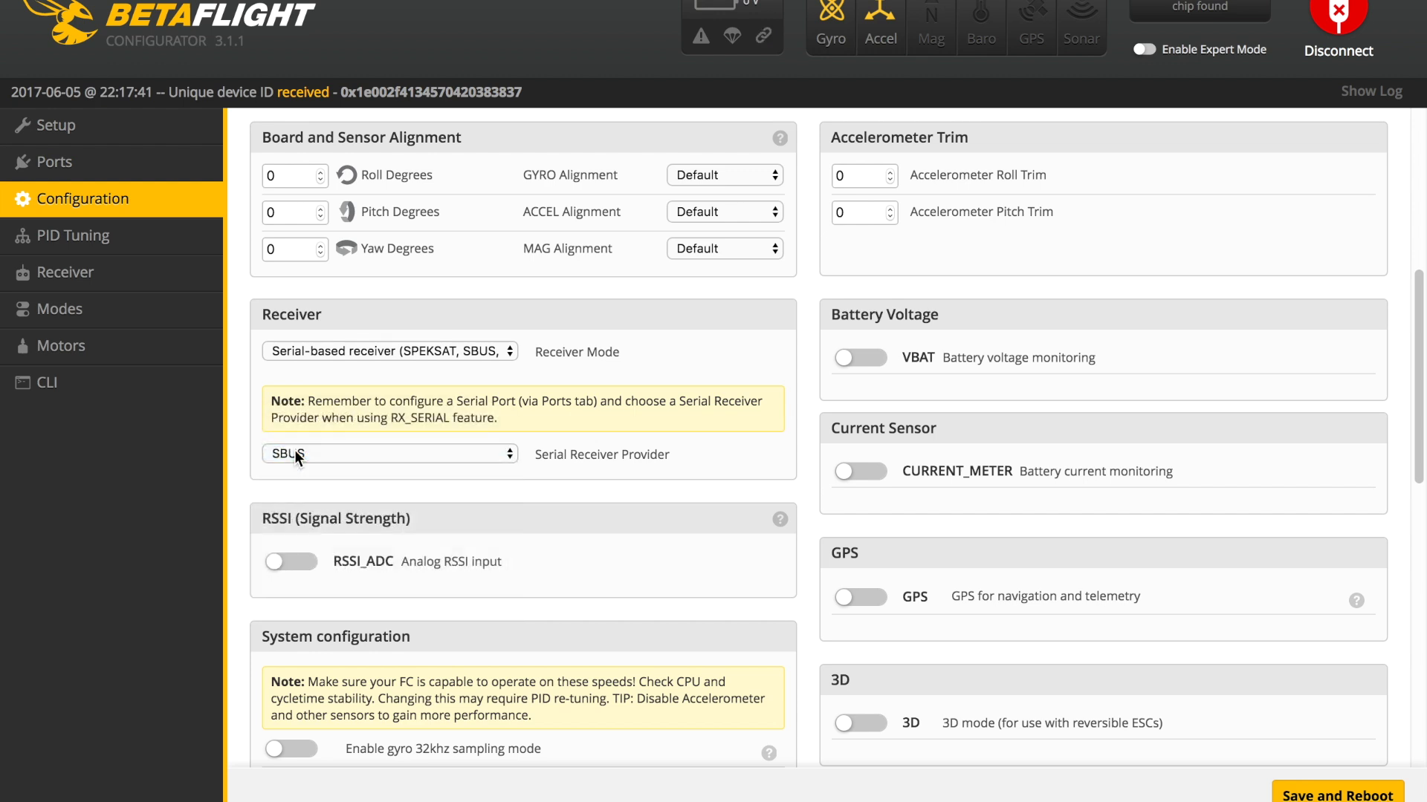
Review the gyro and PID loop frequencies, the sensor switches and the Other Features list in the board configuration.
scroll(611, 502, down, 2)
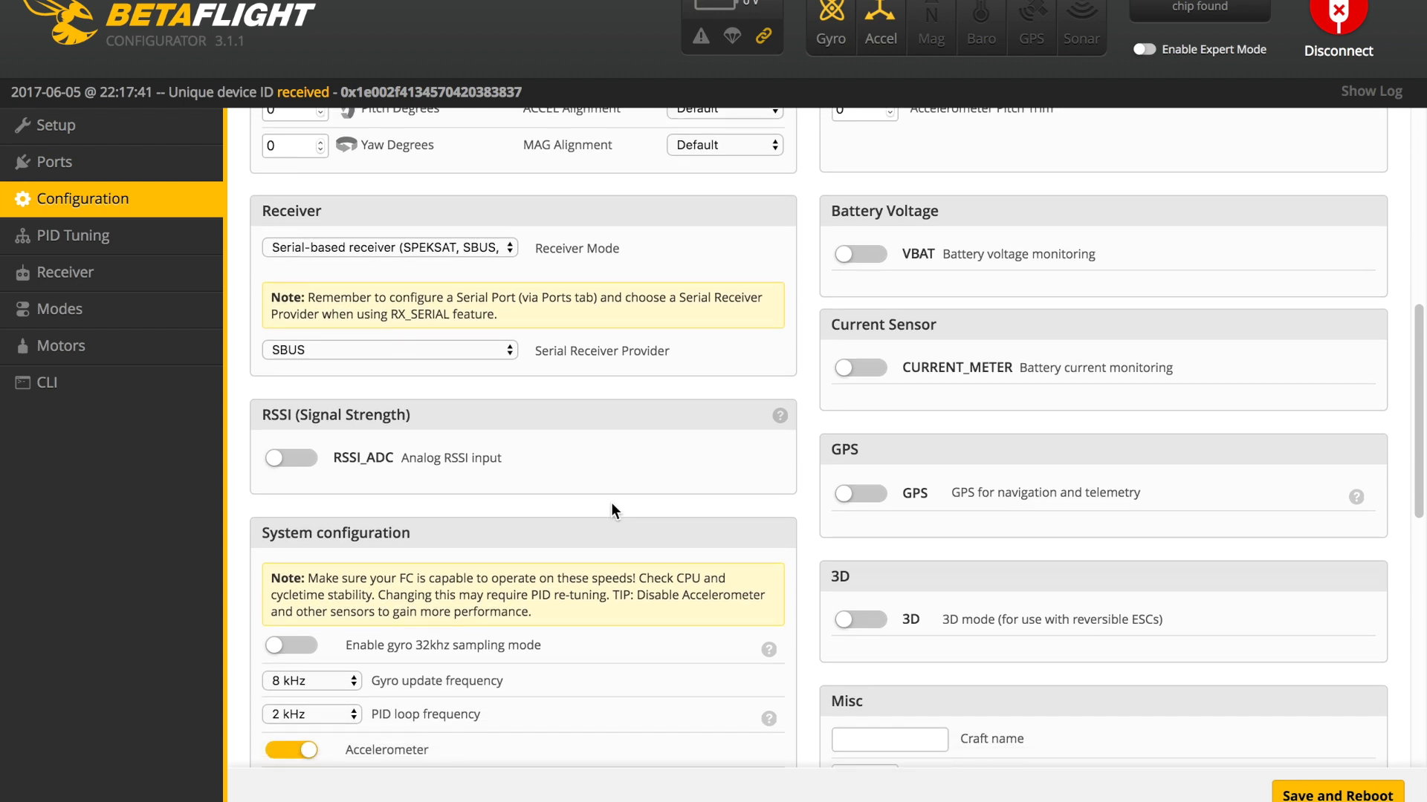
scroll(610, 502, down, 4)
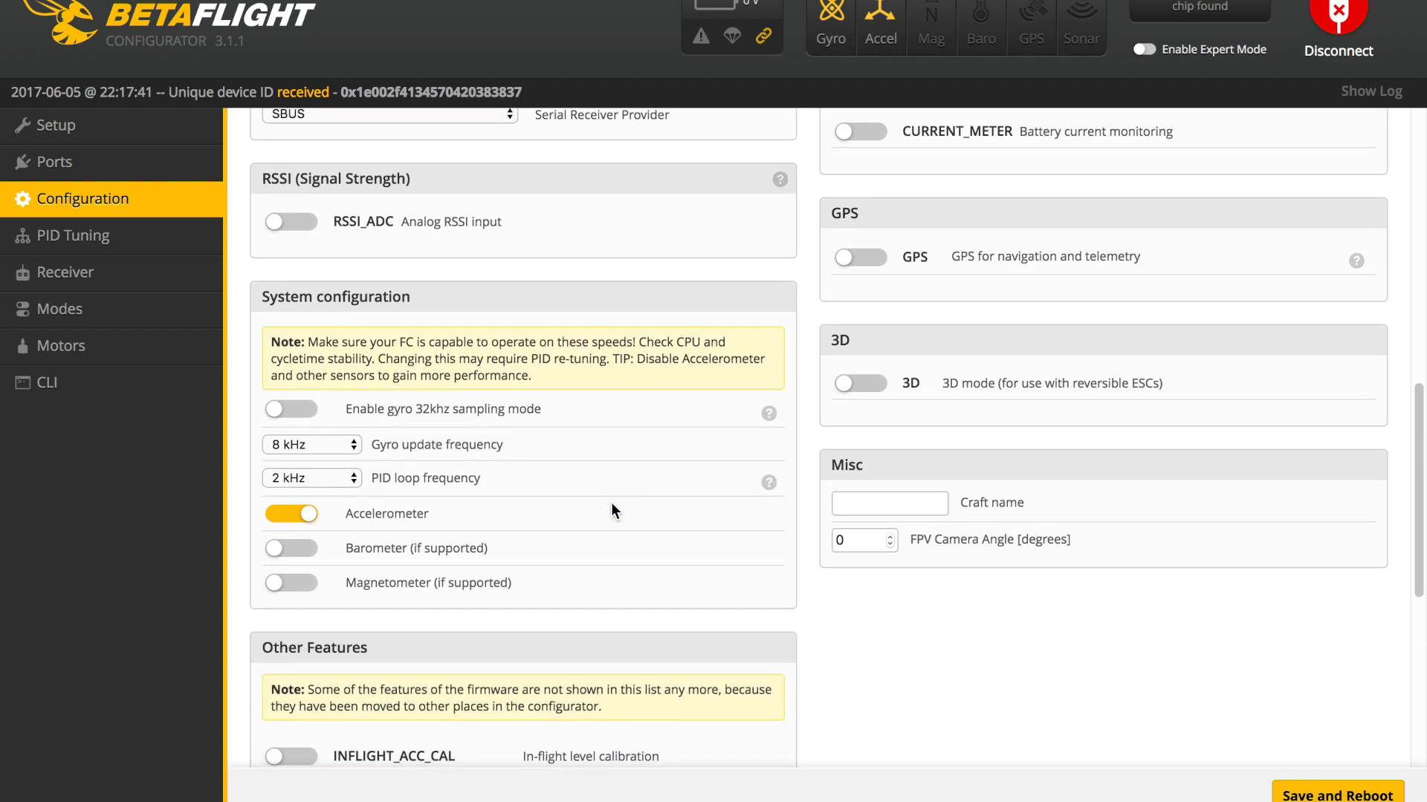
scroll(611, 502, down, 1)
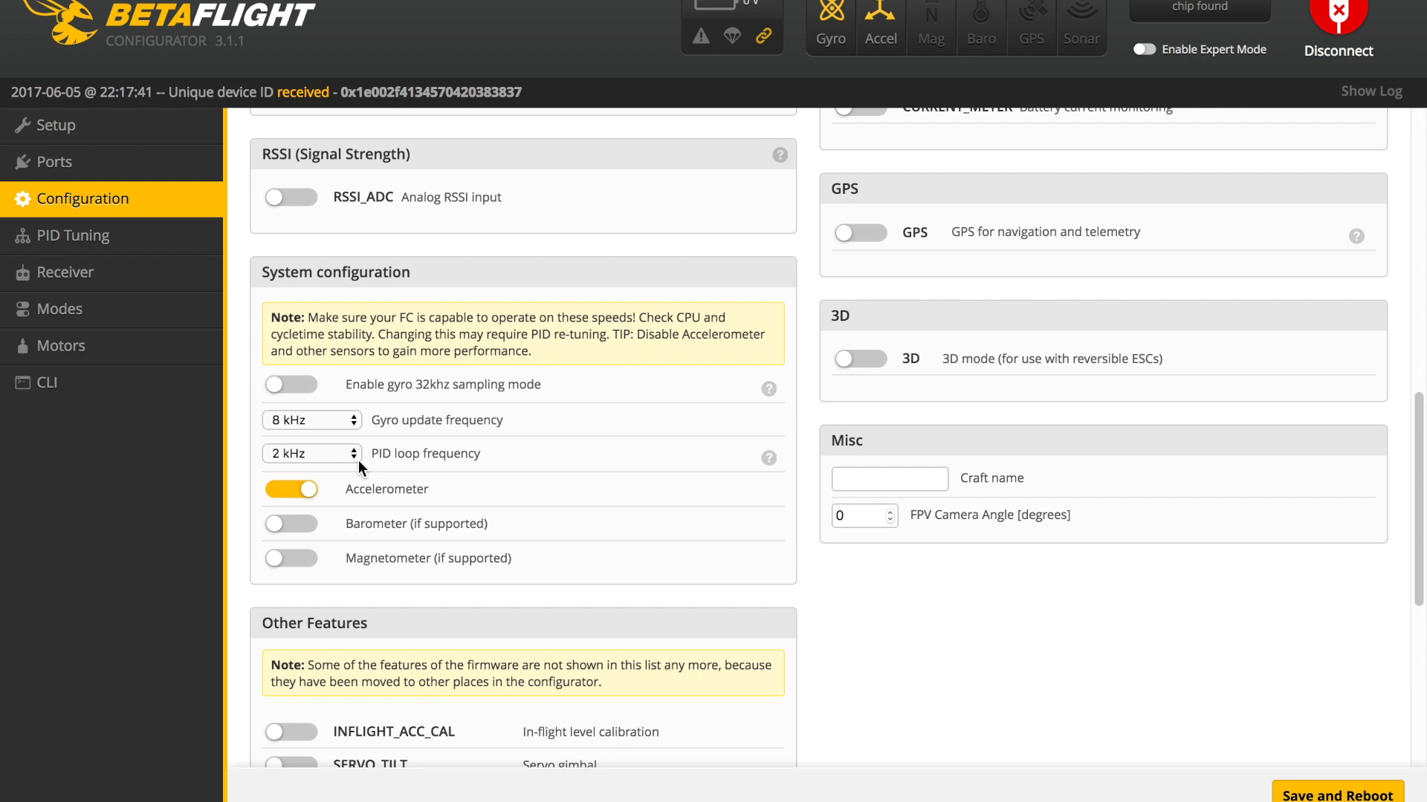
scroll(581, 493, down, 5)
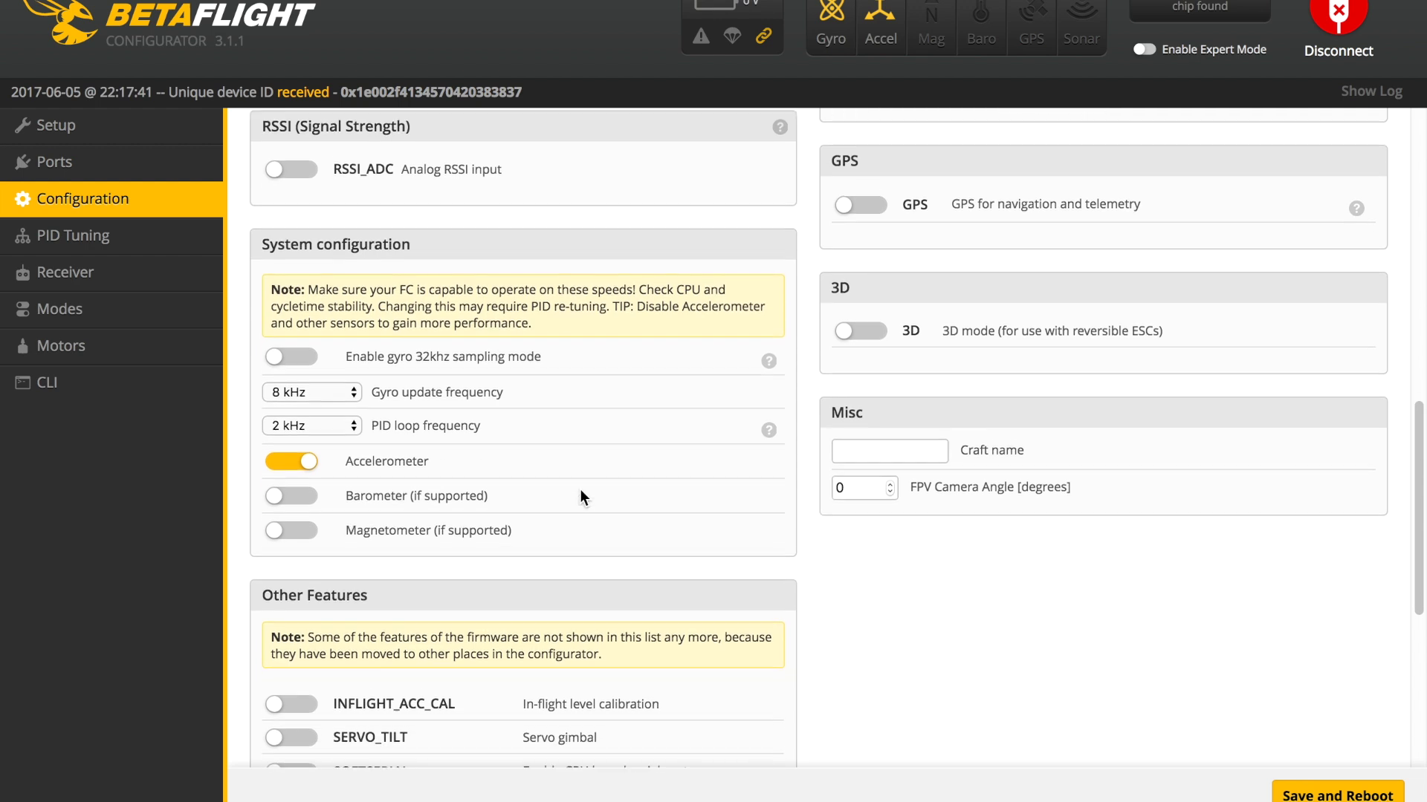
scroll(580, 488, down, 1)
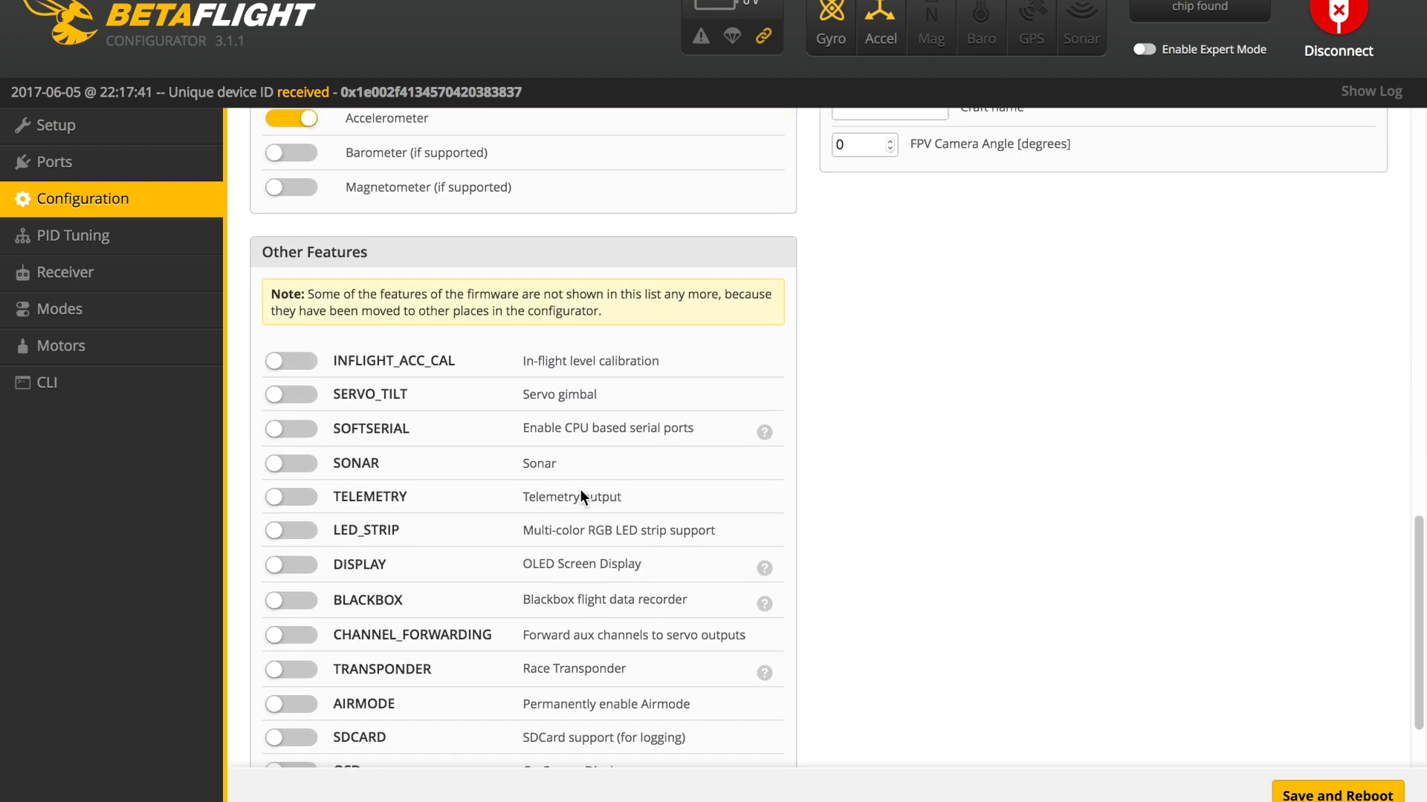
scroll(579, 489, down, 2)
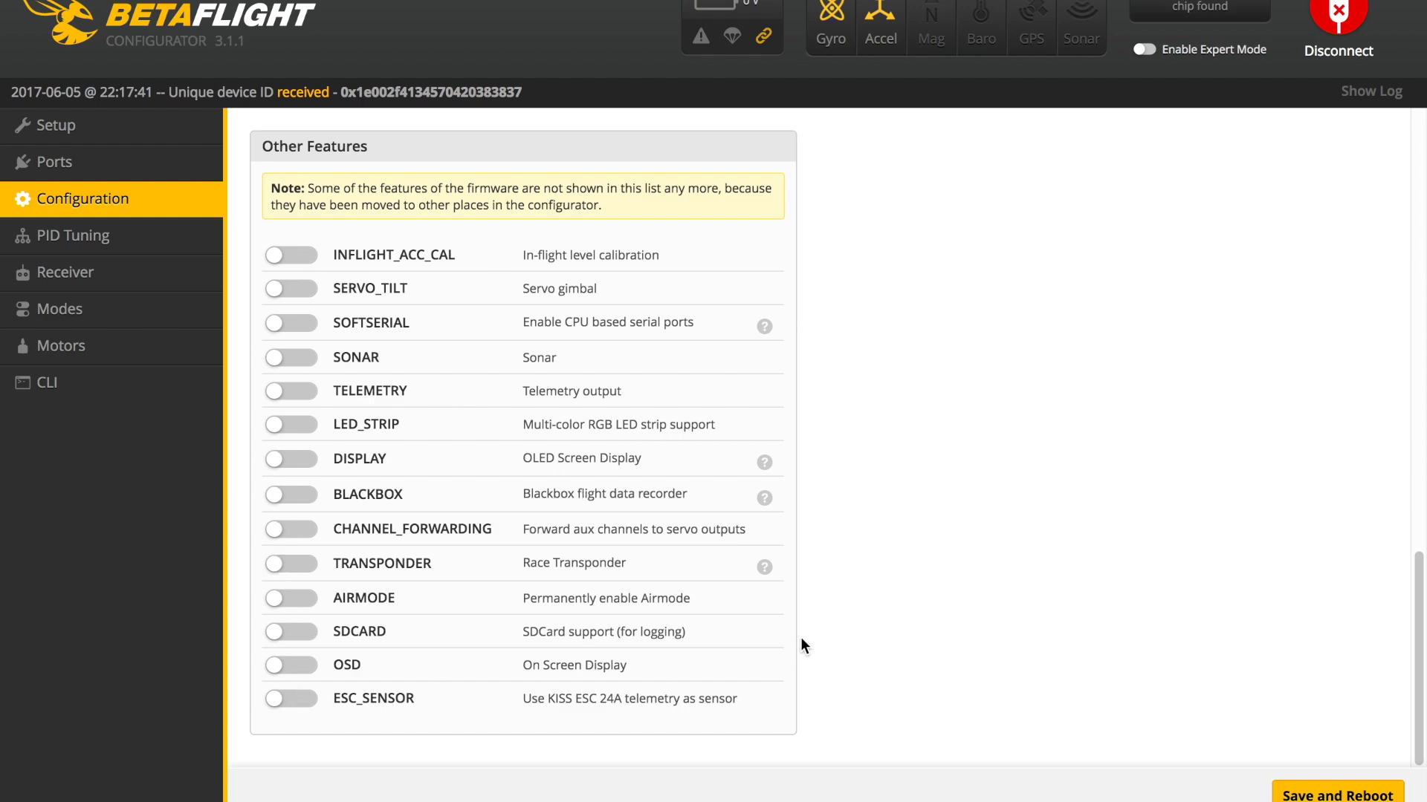
scroll(953, 464, up, 10)
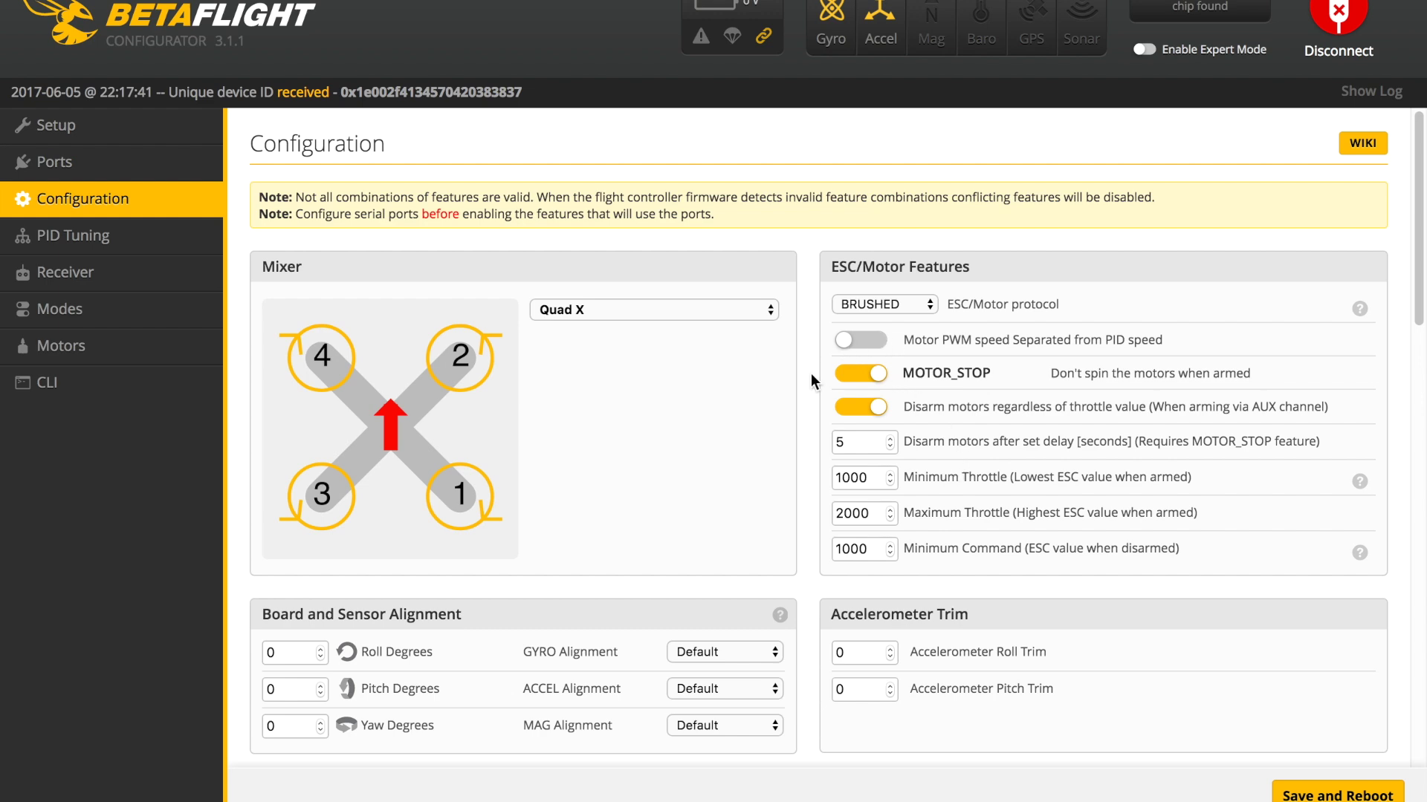
scroll(643, 501, down, 10)
scroll(644, 501, down, 1)
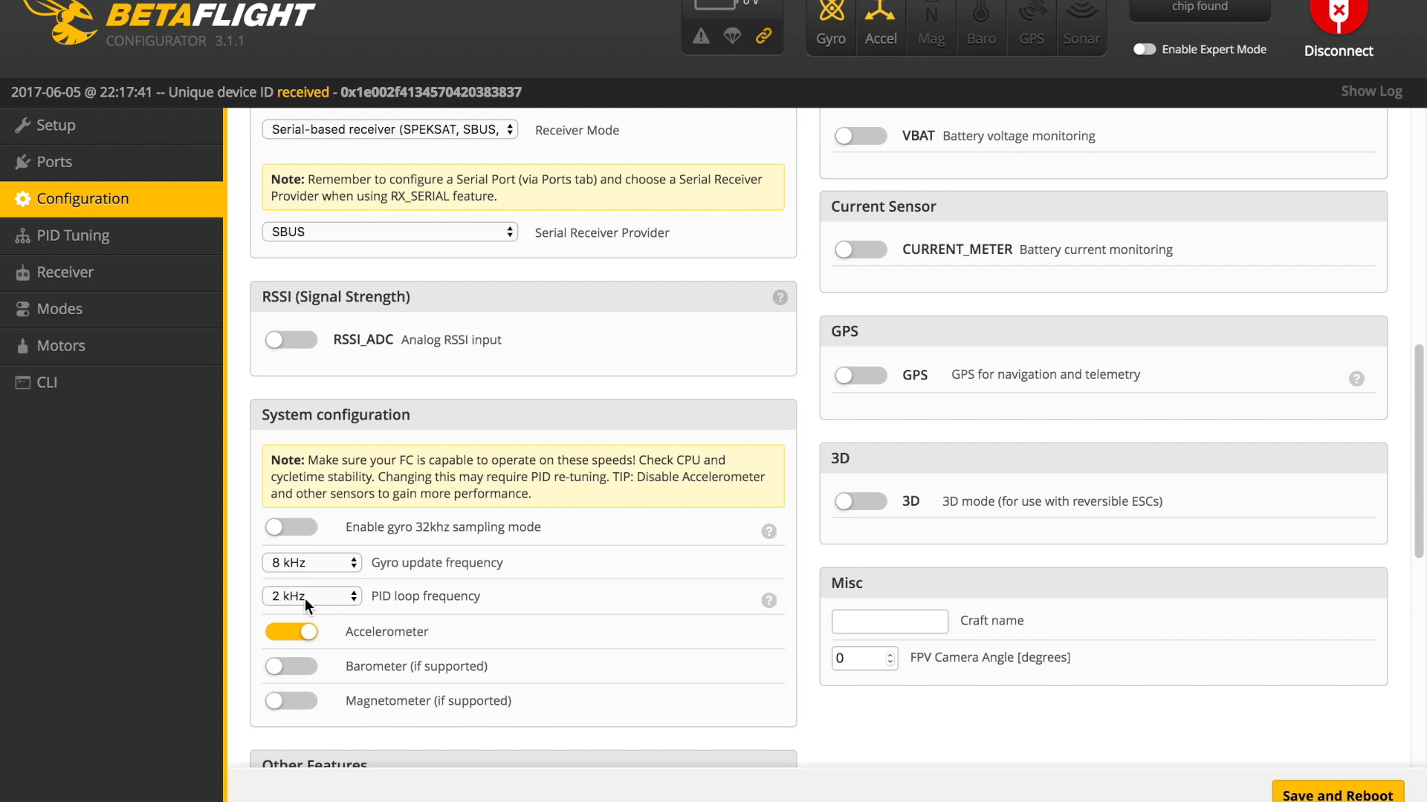
scroll(645, 287, up, 10)
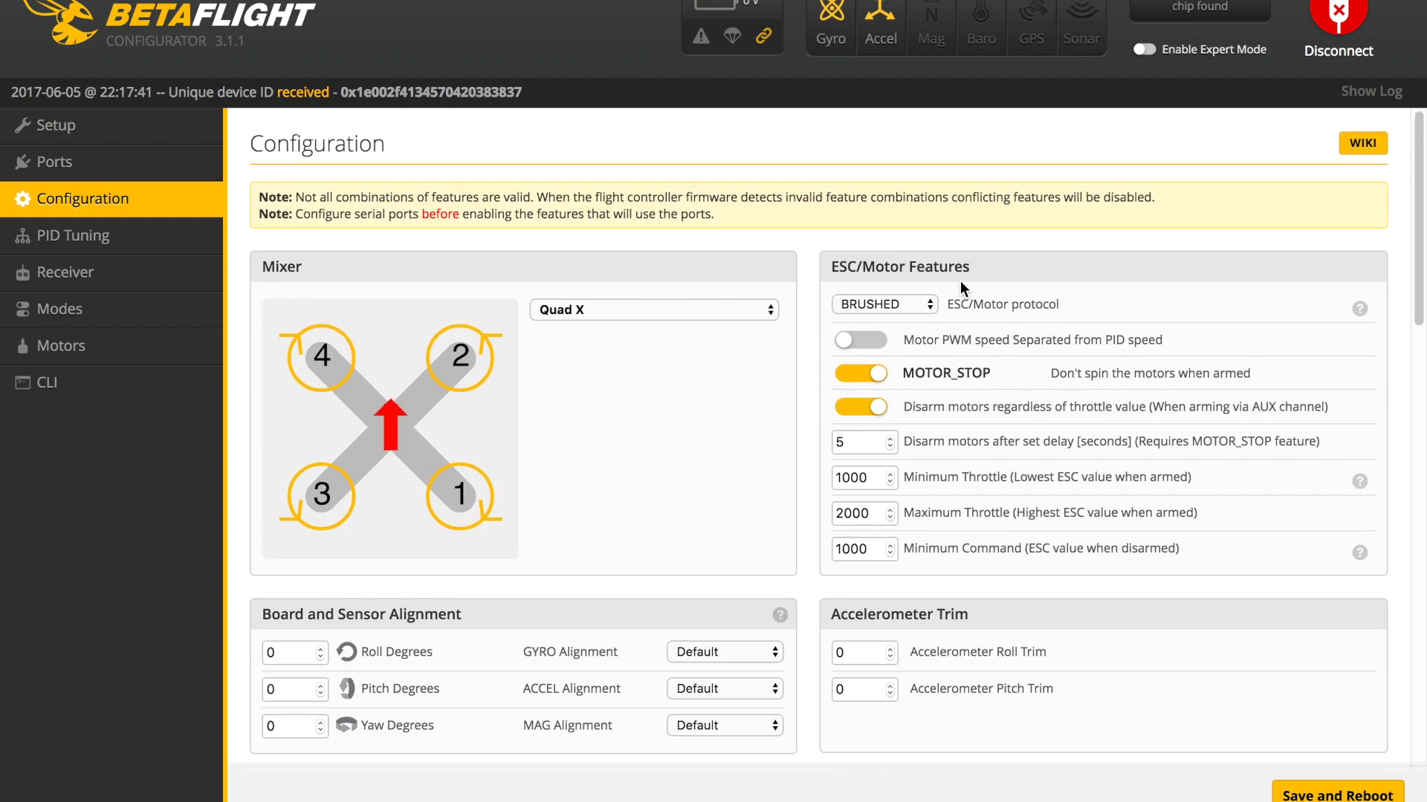
Enable Motor PWM speed Separated from PID speed, examine the Motor PWM frequency, and save the configuration with a reboot.
click(855, 342)
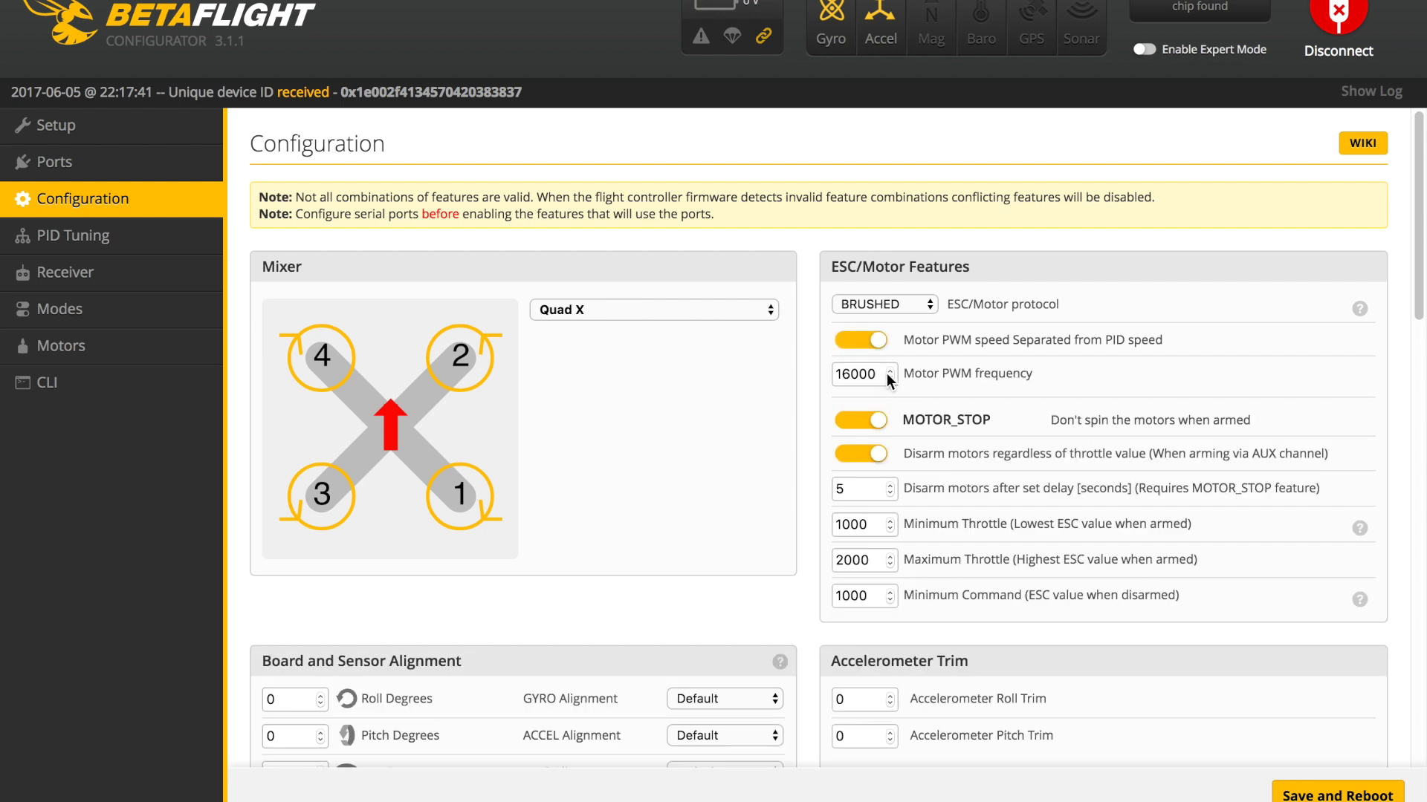
drag(879, 375, 831, 379)
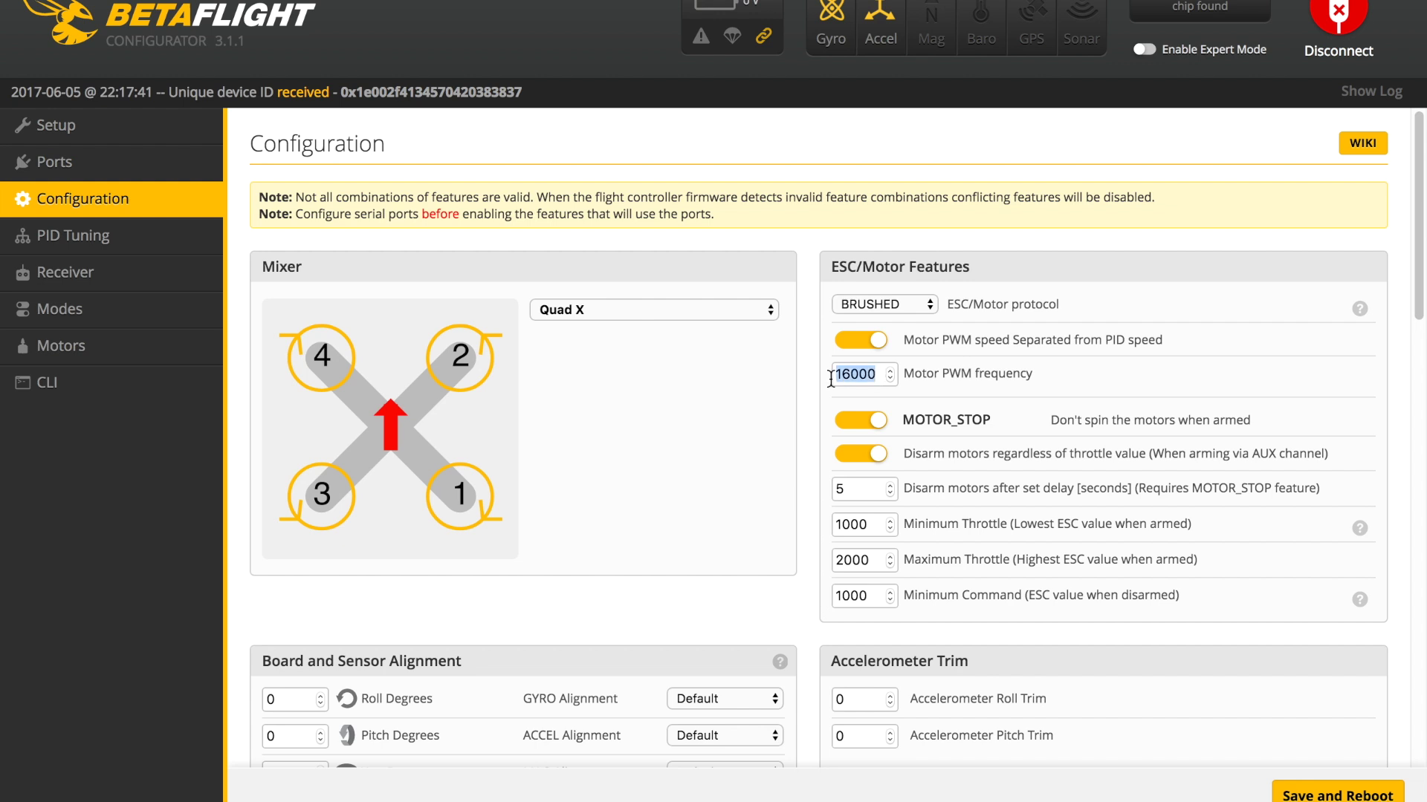
click(1337, 795)
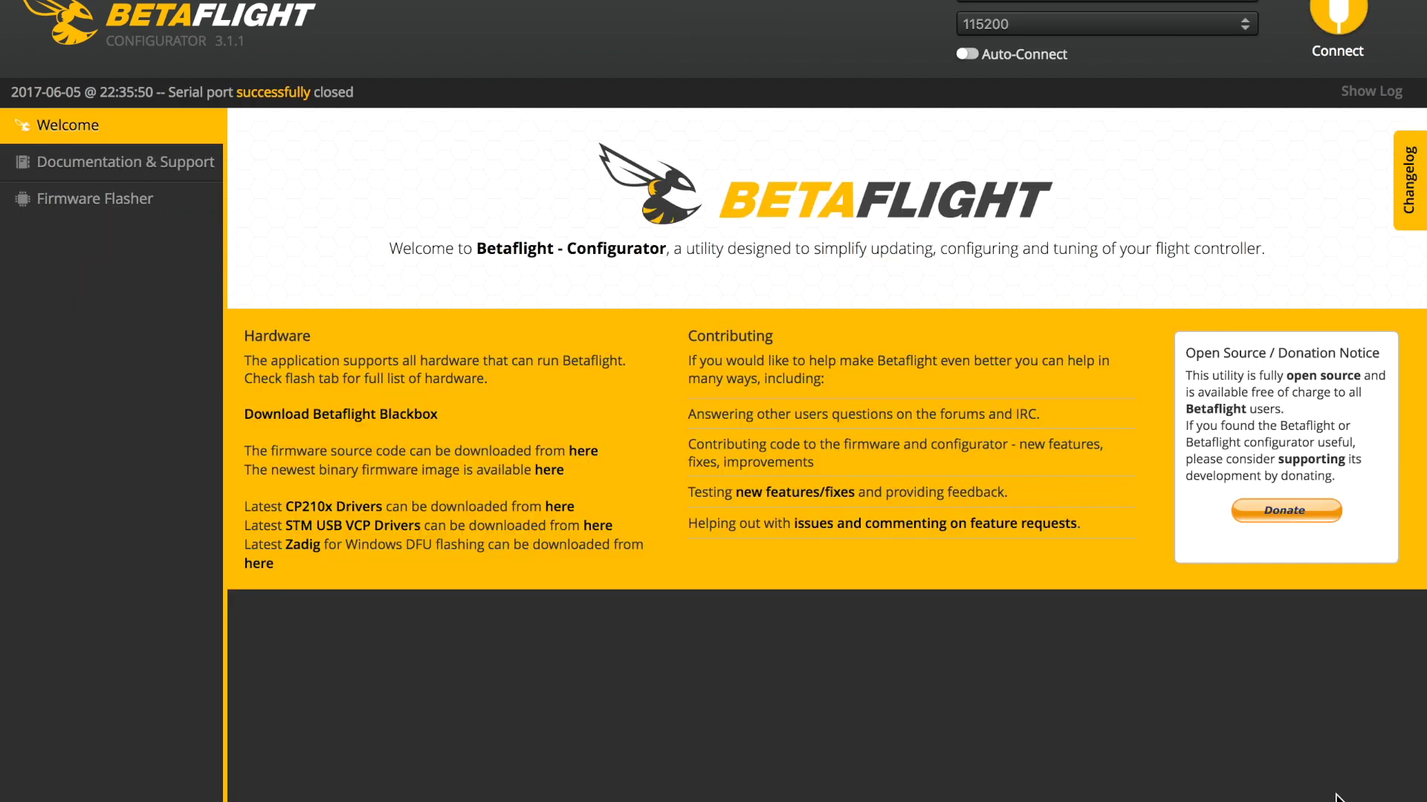
click(1336, 795)
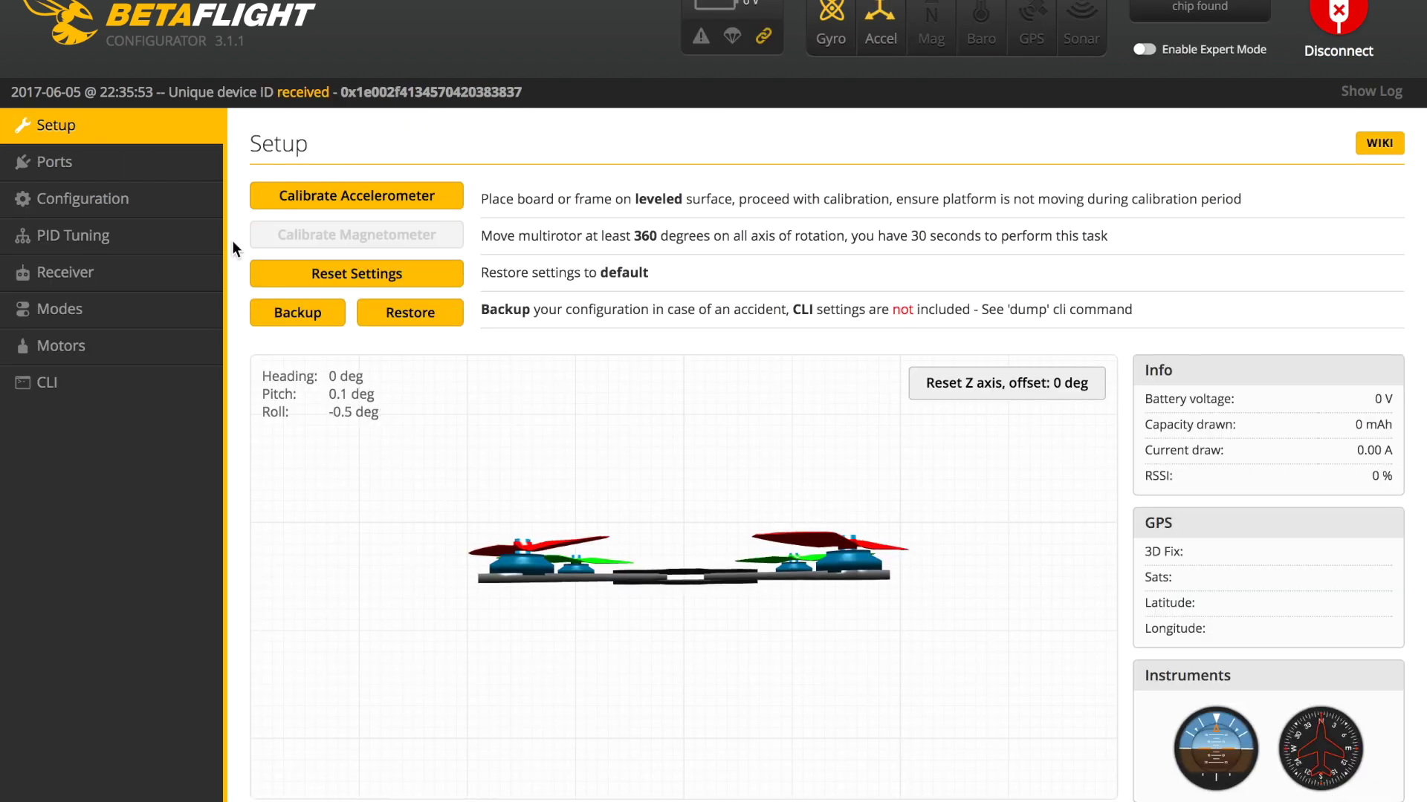
Review the PID tuning values and rates, and check the receiver's channel map.
click(73, 239)
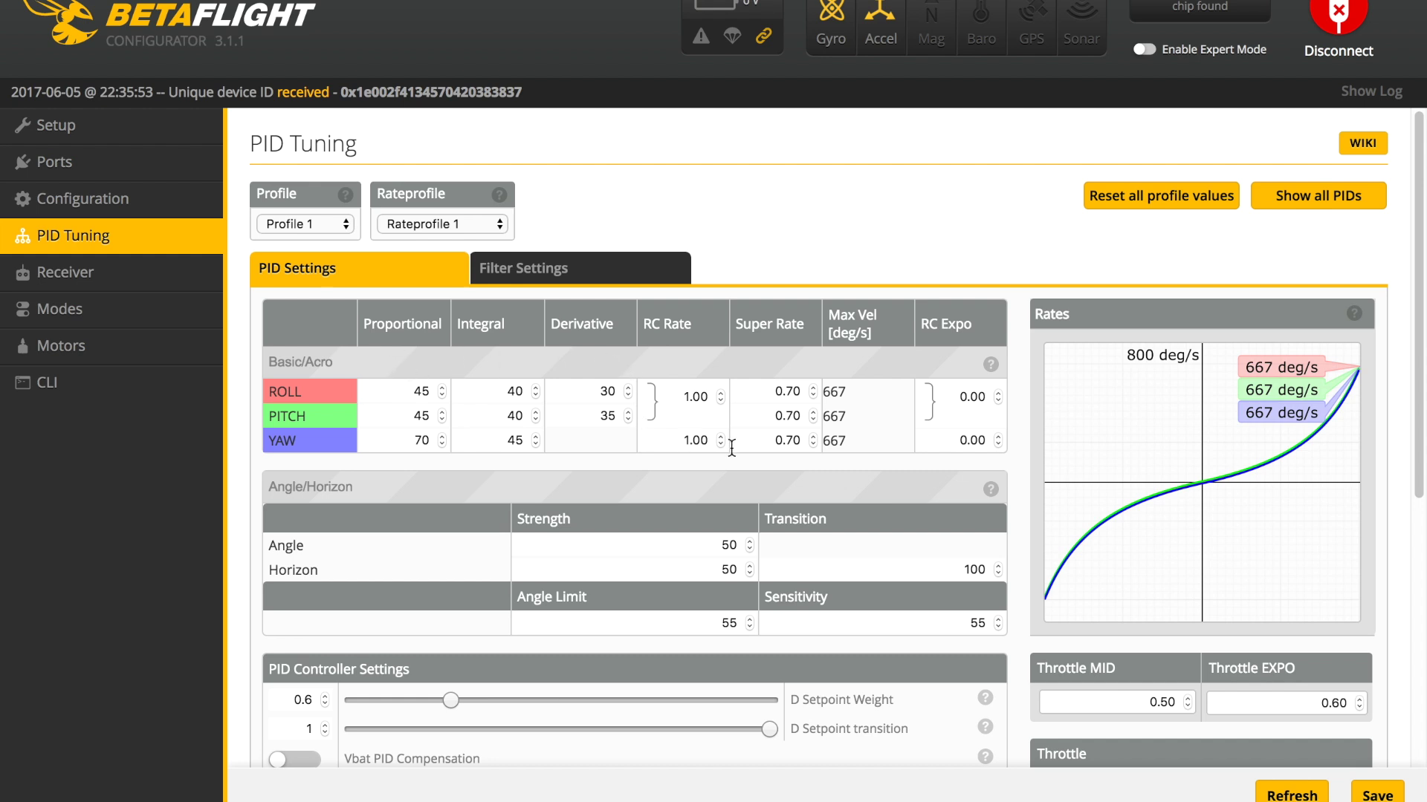
scroll(879, 485, down, 2)
scroll(879, 490, down, 5)
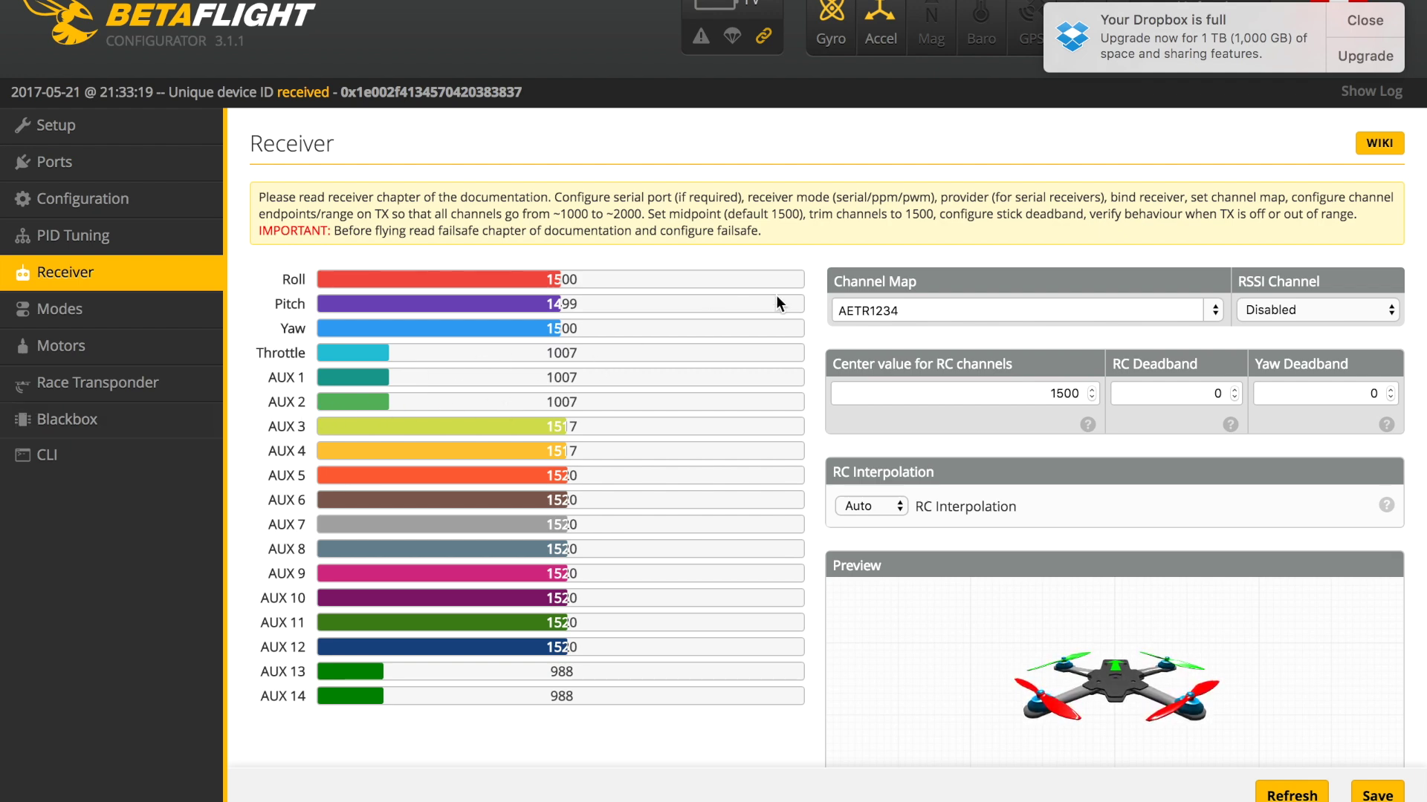
drag(834, 312, 907, 312)
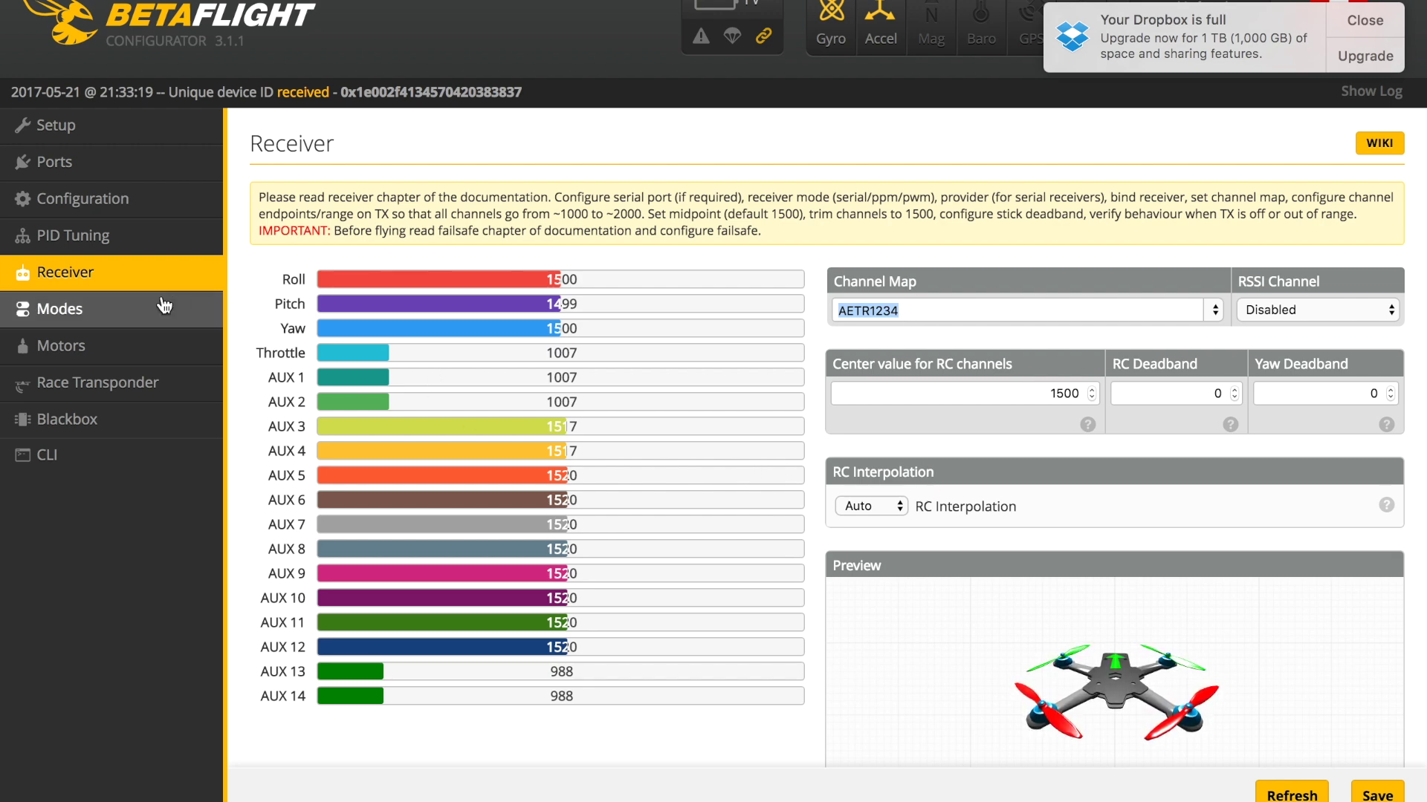
Add an ARM mode range on AUX 1 running from 1350 to 2100.
click(75, 316)
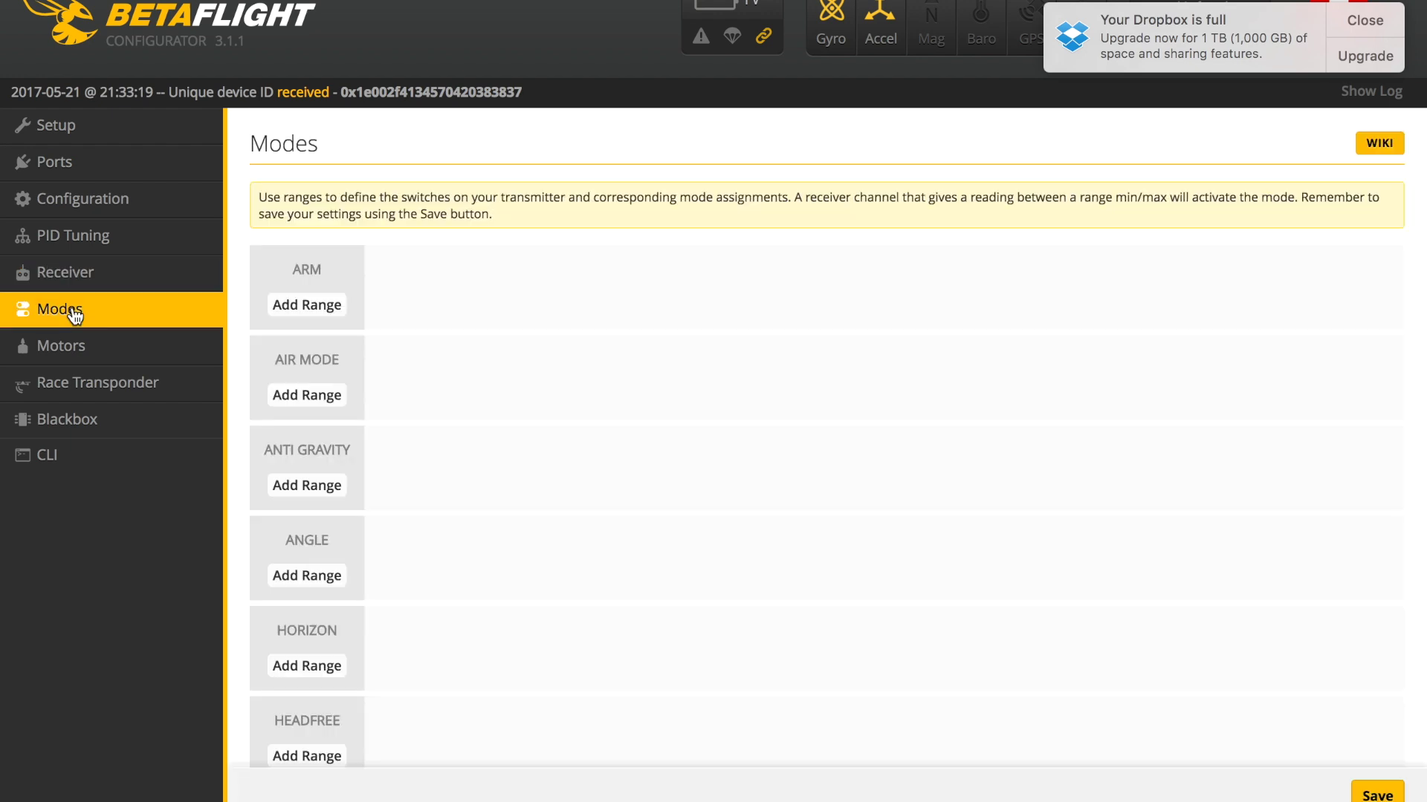
click(321, 306)
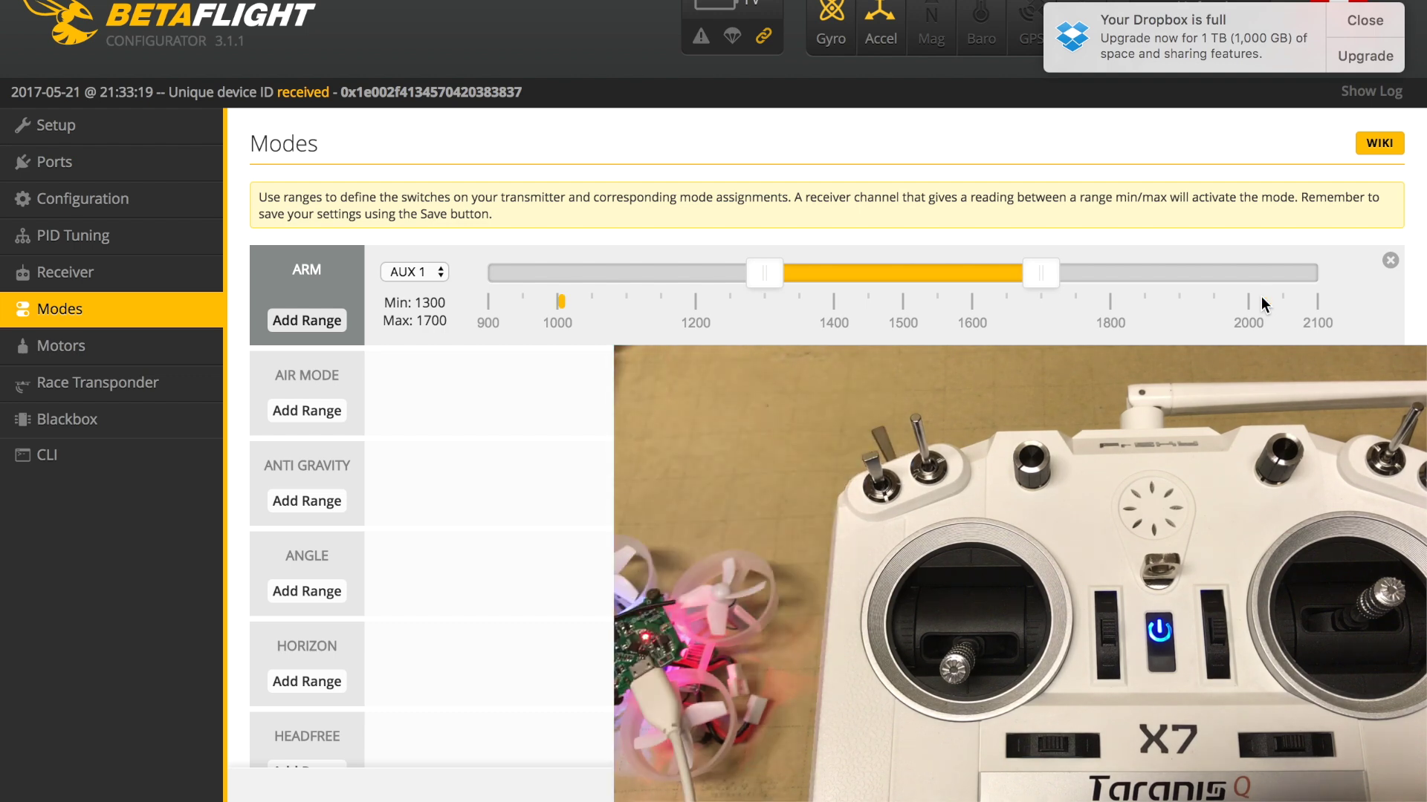
drag(1038, 278, 1337, 274)
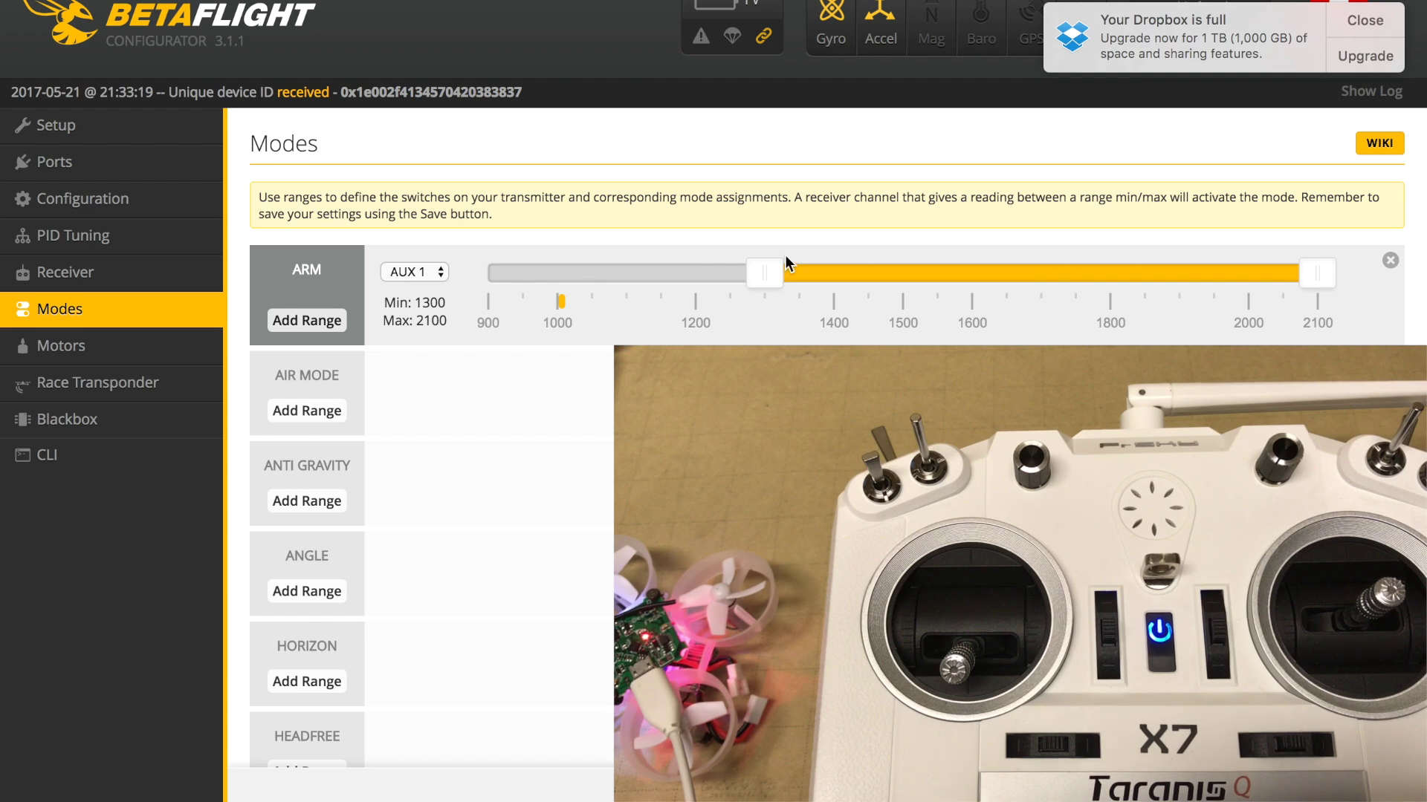
drag(773, 279, 815, 280)
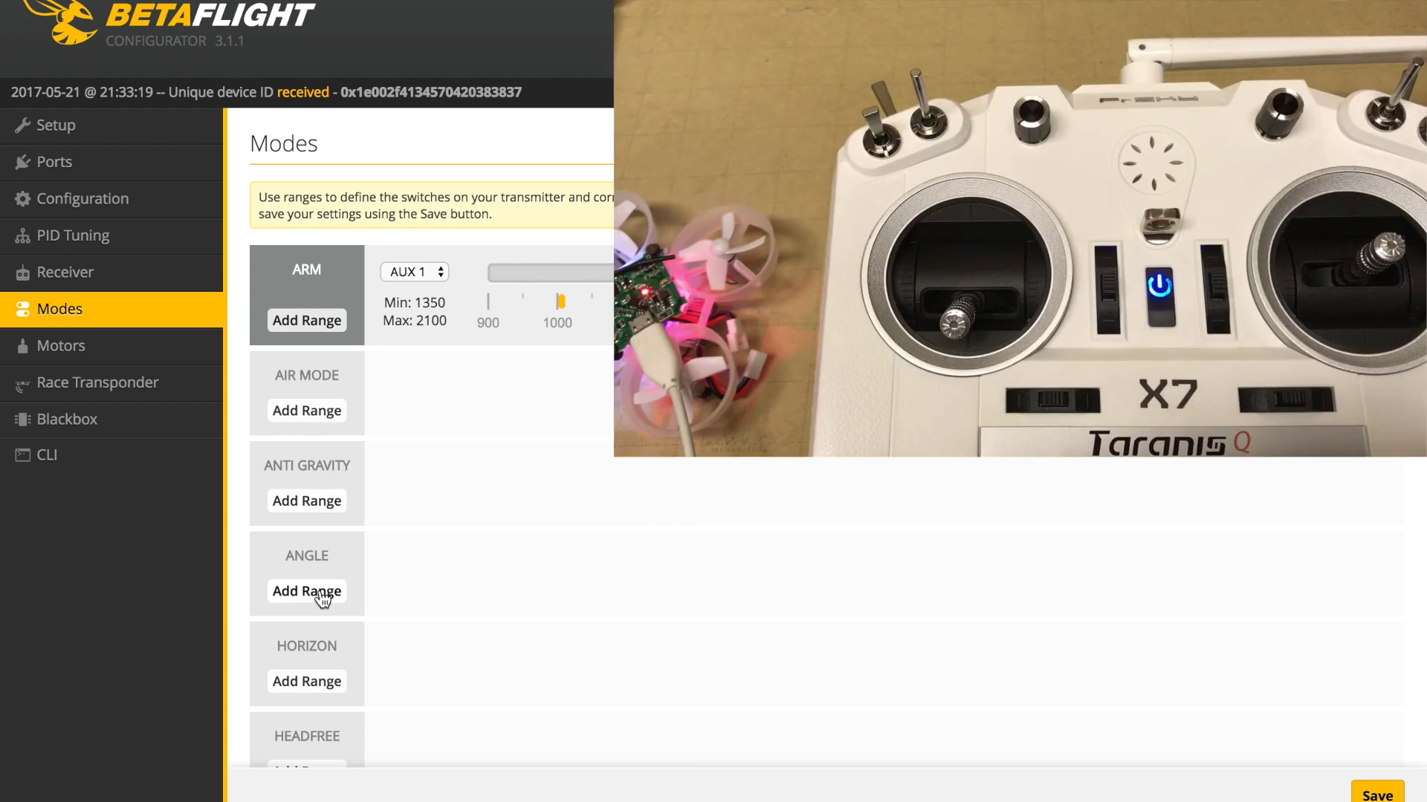
Add an ANGLE mode range running from 1650 to 2100 and assign it to AUX 2.
click(322, 594)
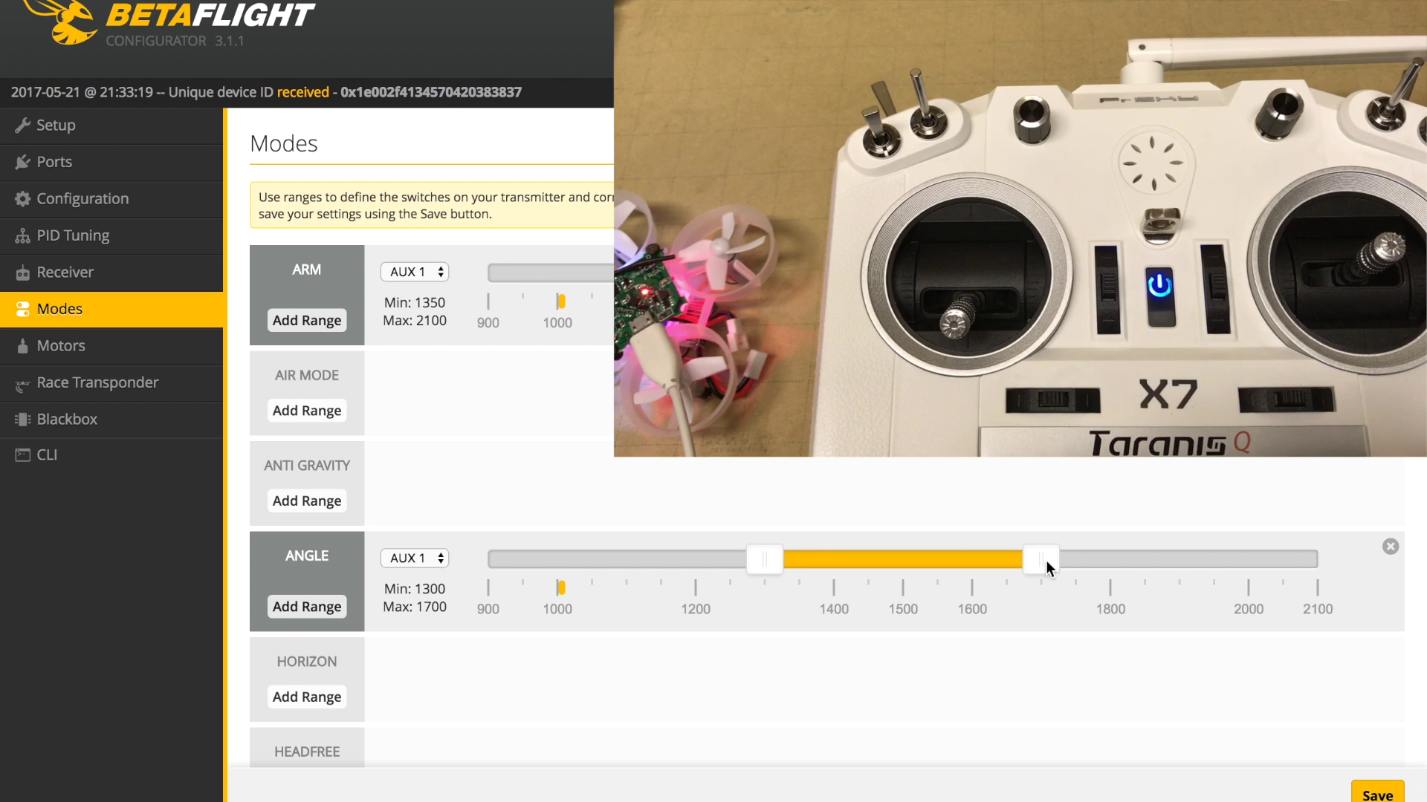
drag(1045, 561, 1378, 564)
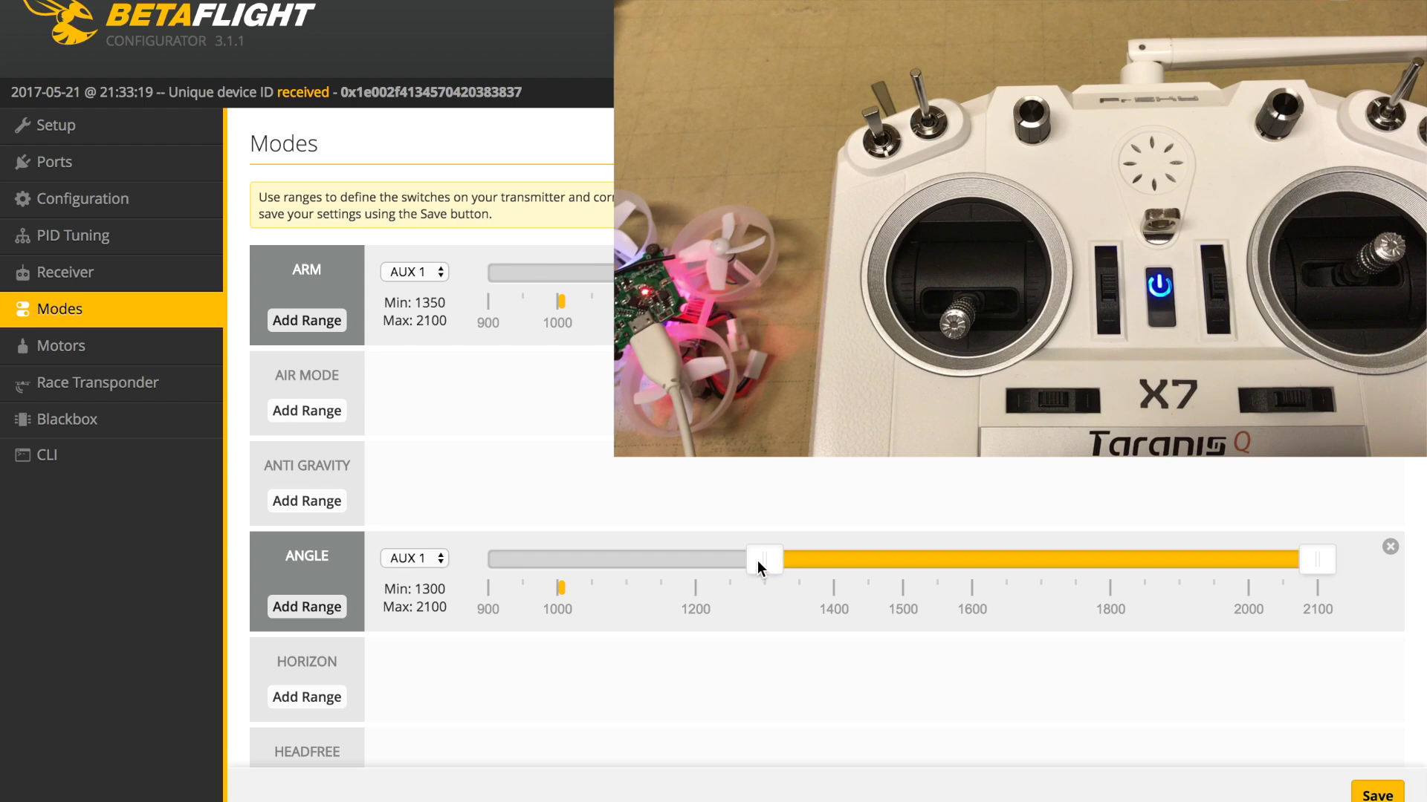
drag(758, 566, 974, 559)
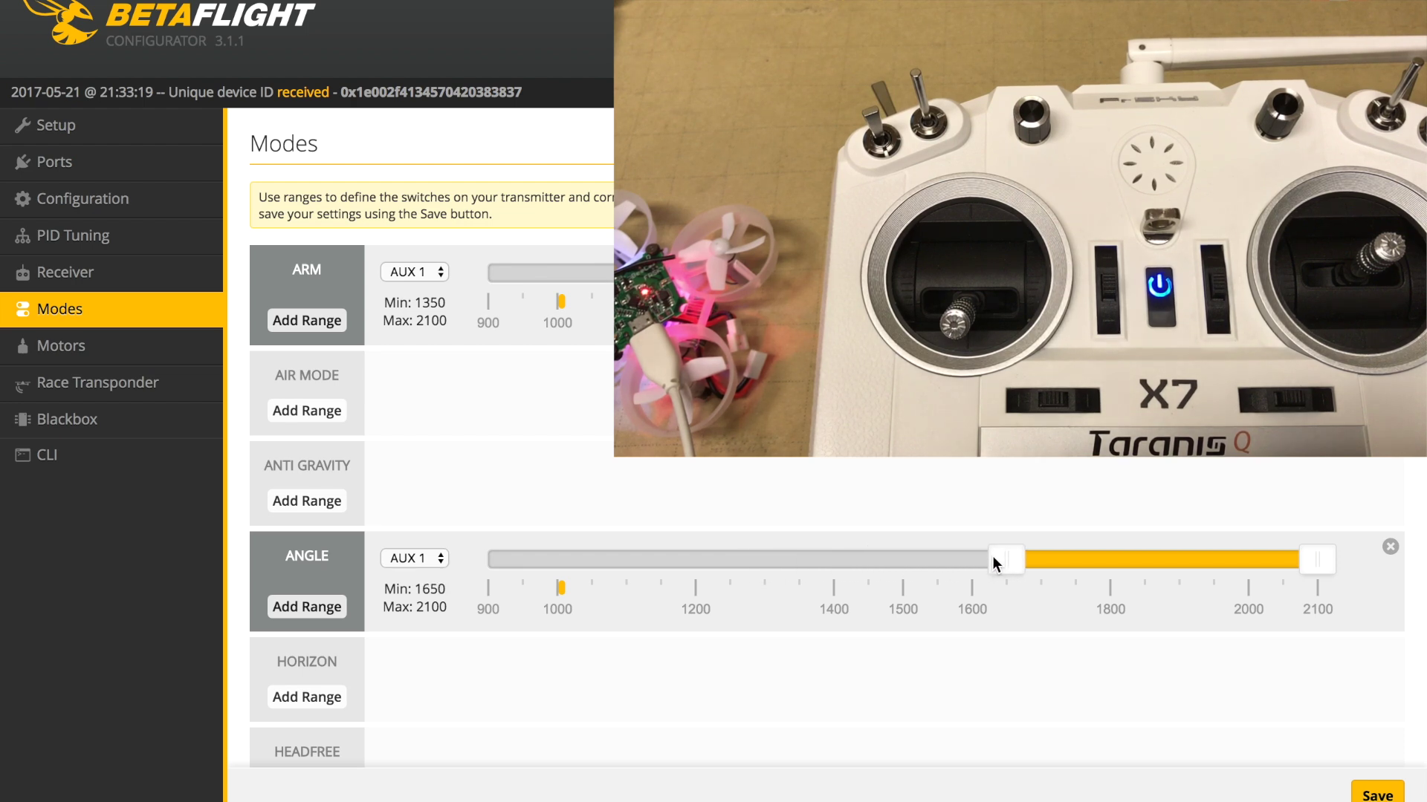
click(440, 565)
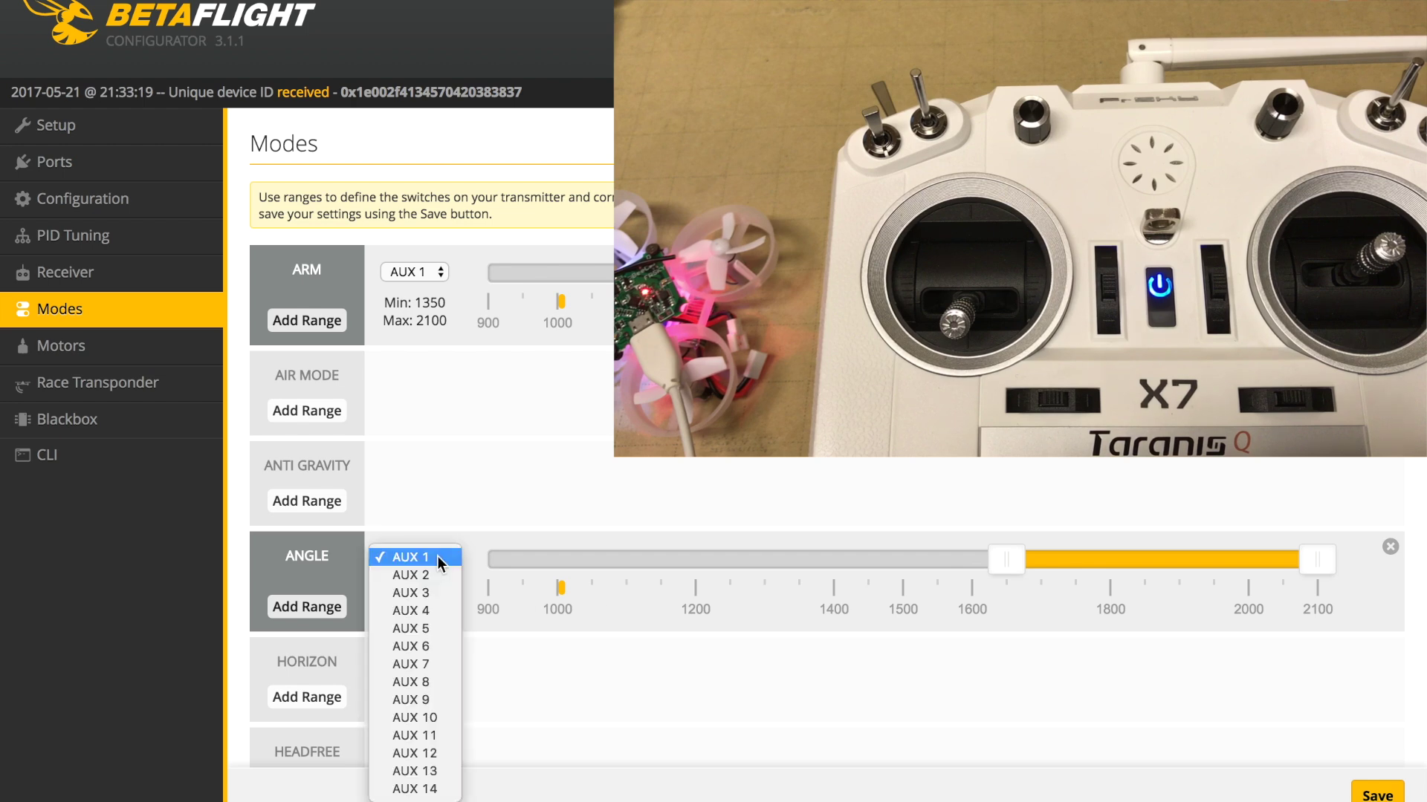
click(432, 576)
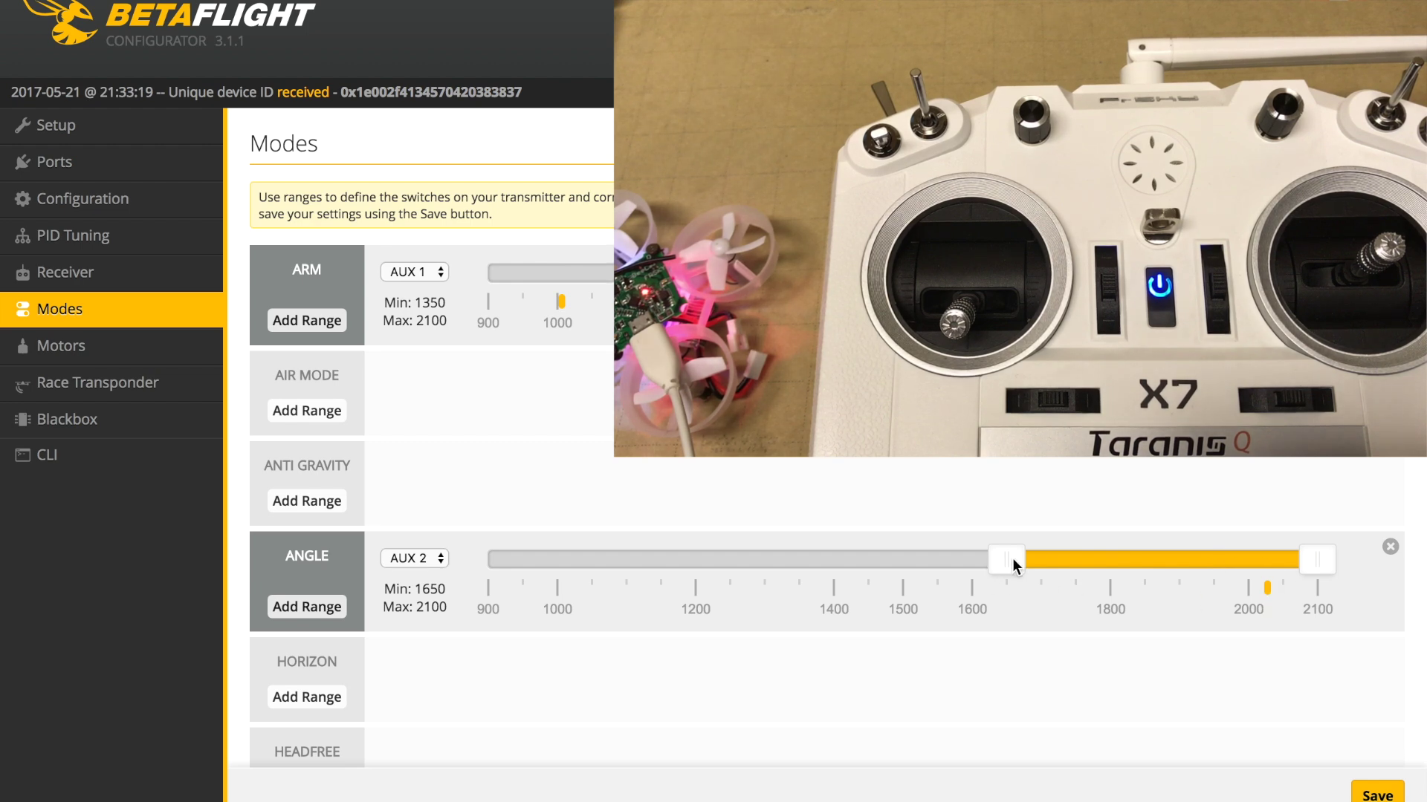
Change the ANGLE mode's activation range to run from 900 to 1650.
drag(1012, 558, 800, 533)
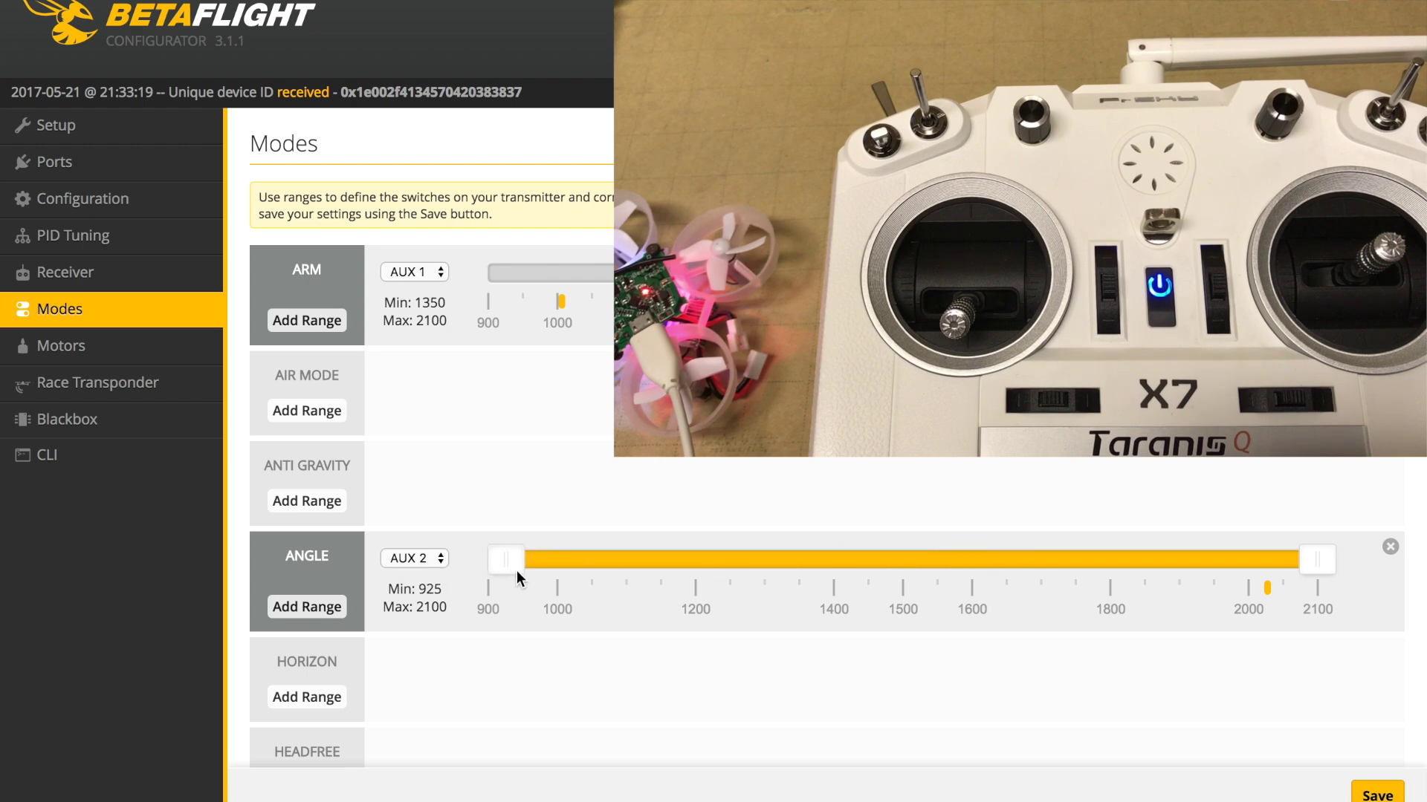
drag(516, 570, 504, 569)
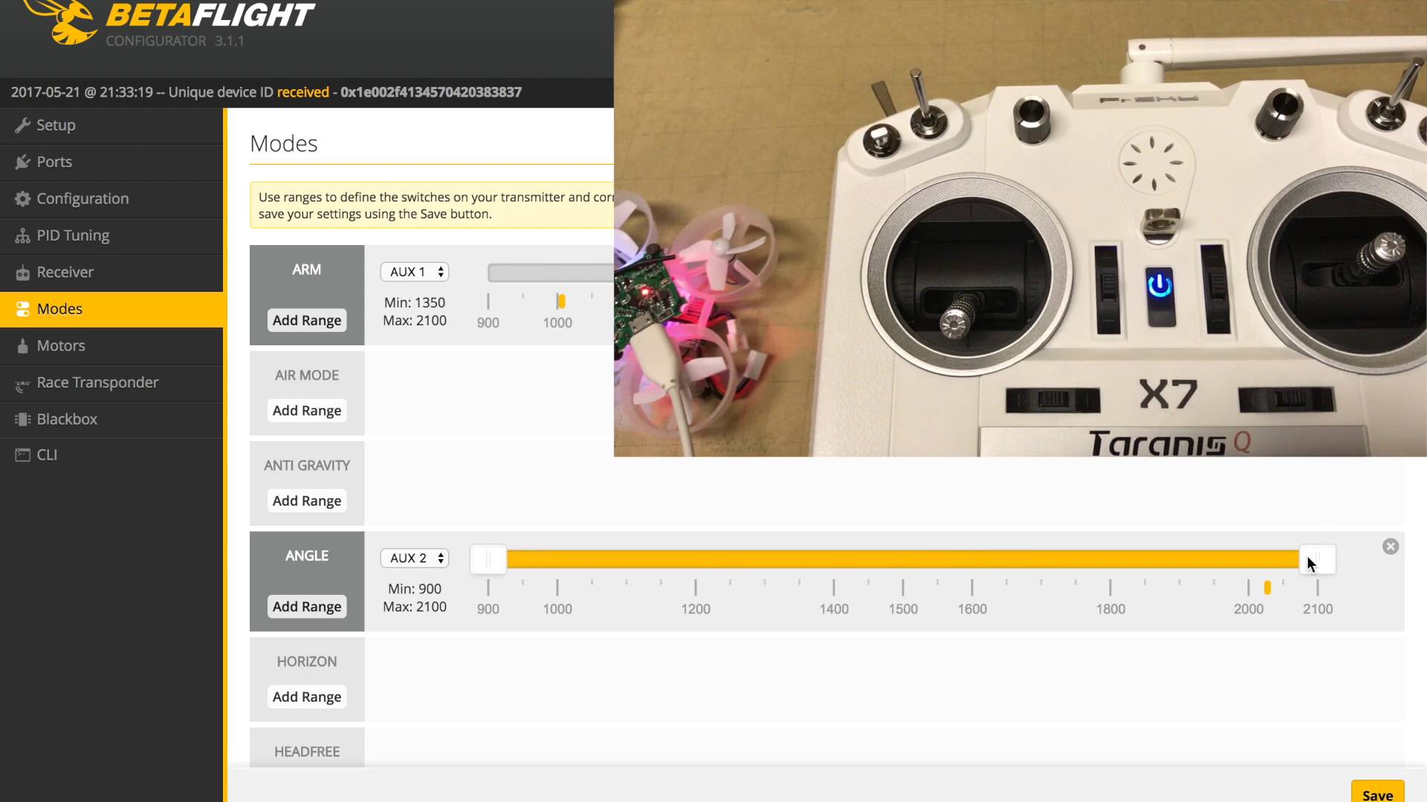
drag(1319, 564, 978, 568)
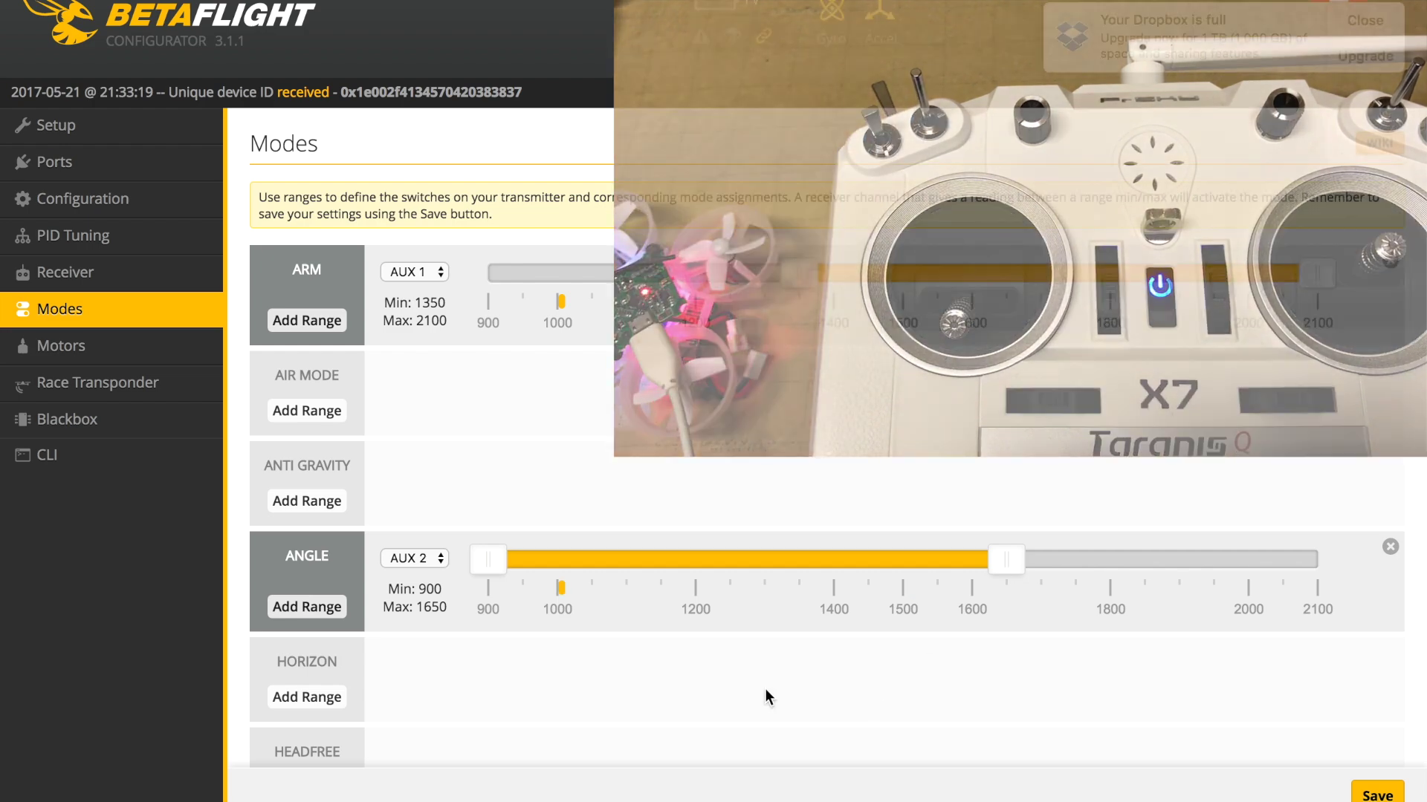
Look through the remaining modes listed after ANGLE, from HORIZON to FPV ANGLE MIX.
scroll(765, 688, down, 5)
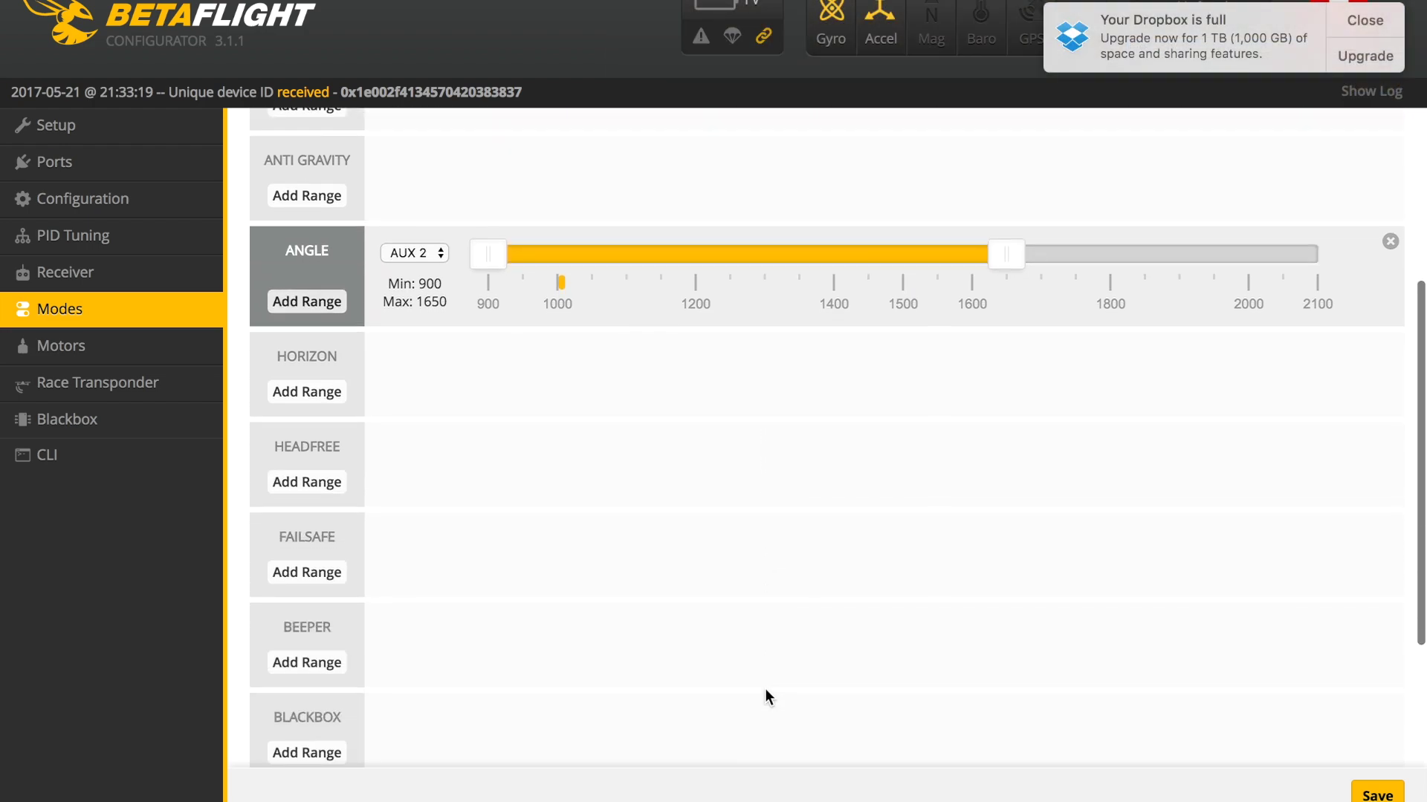
scroll(764, 688, up, 1)
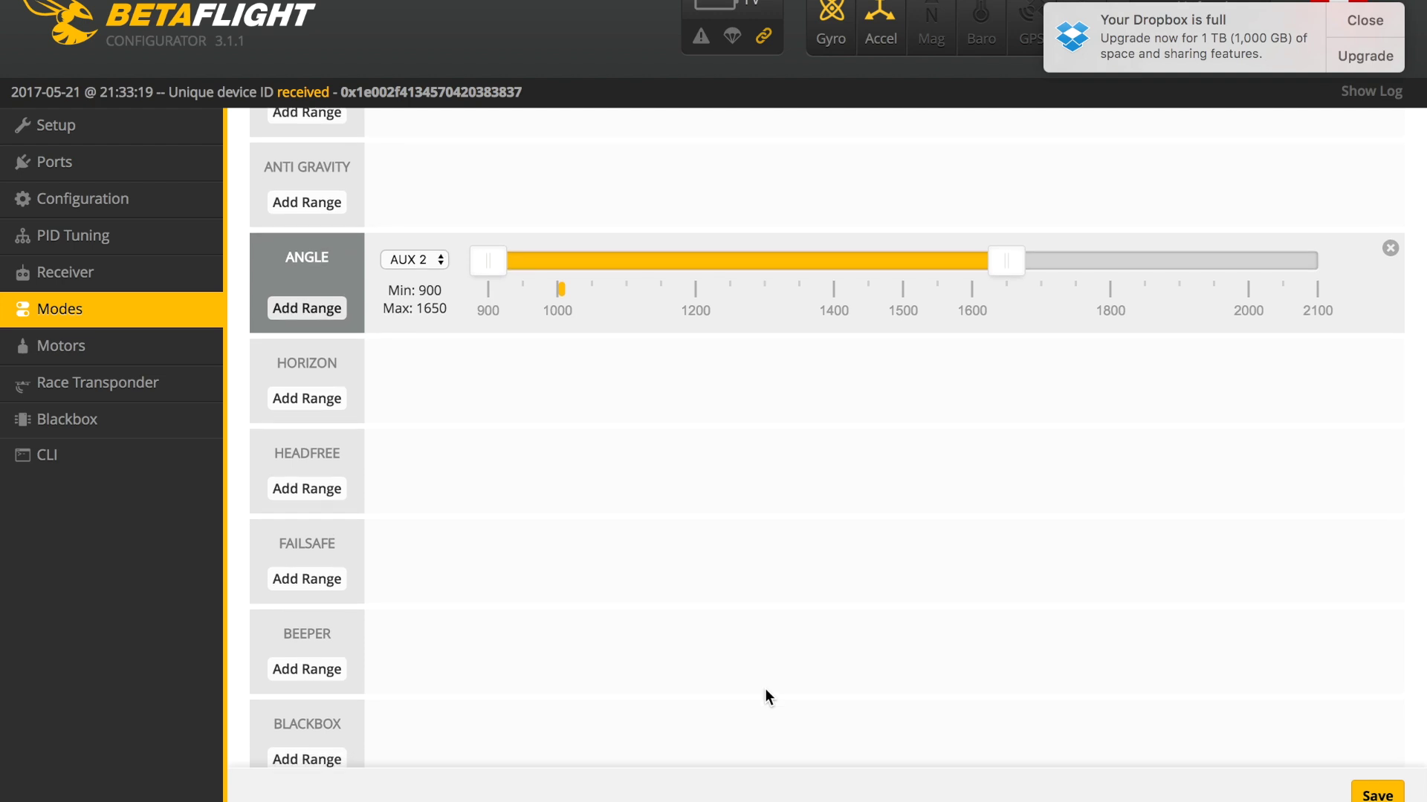
scroll(765, 690, down, 2)
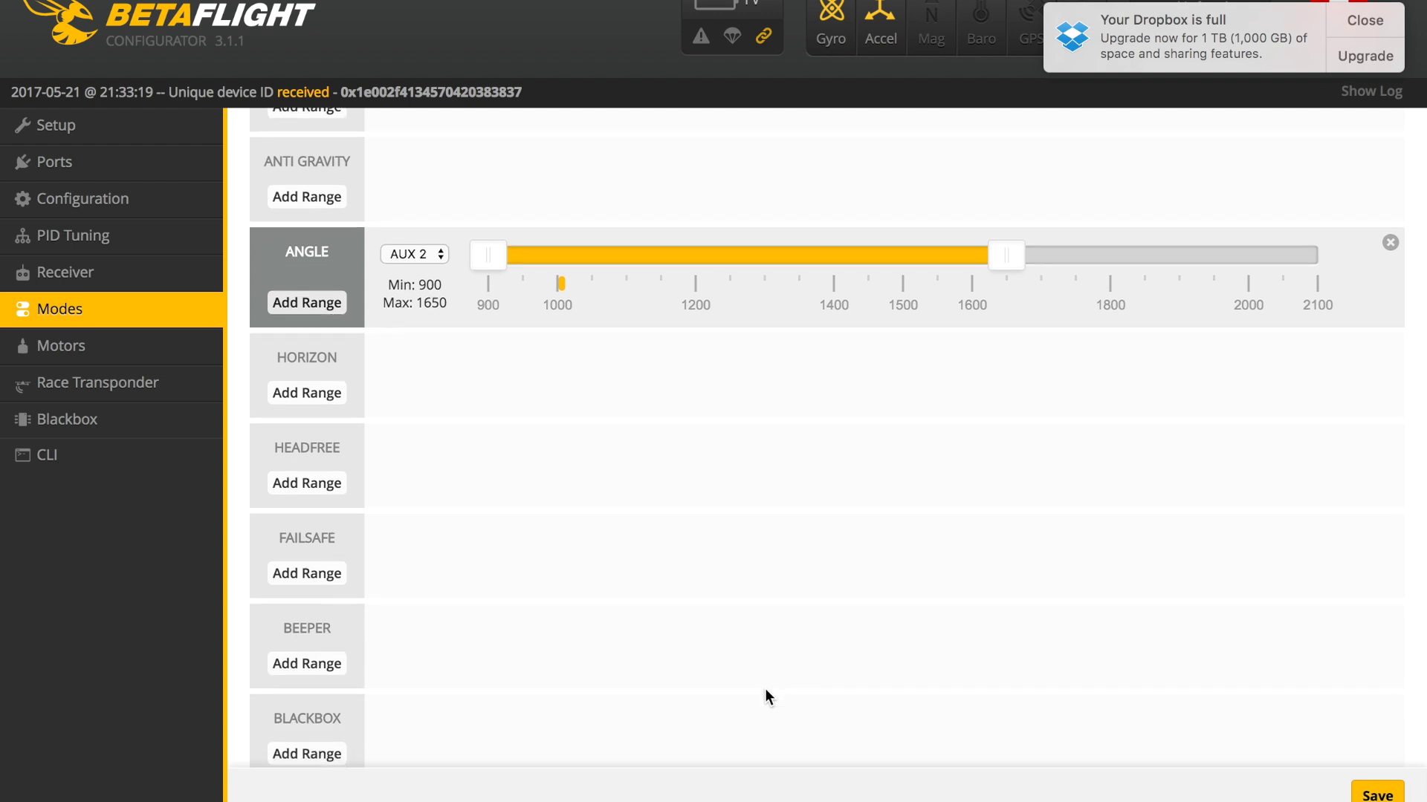
scroll(765, 689, down, 4)
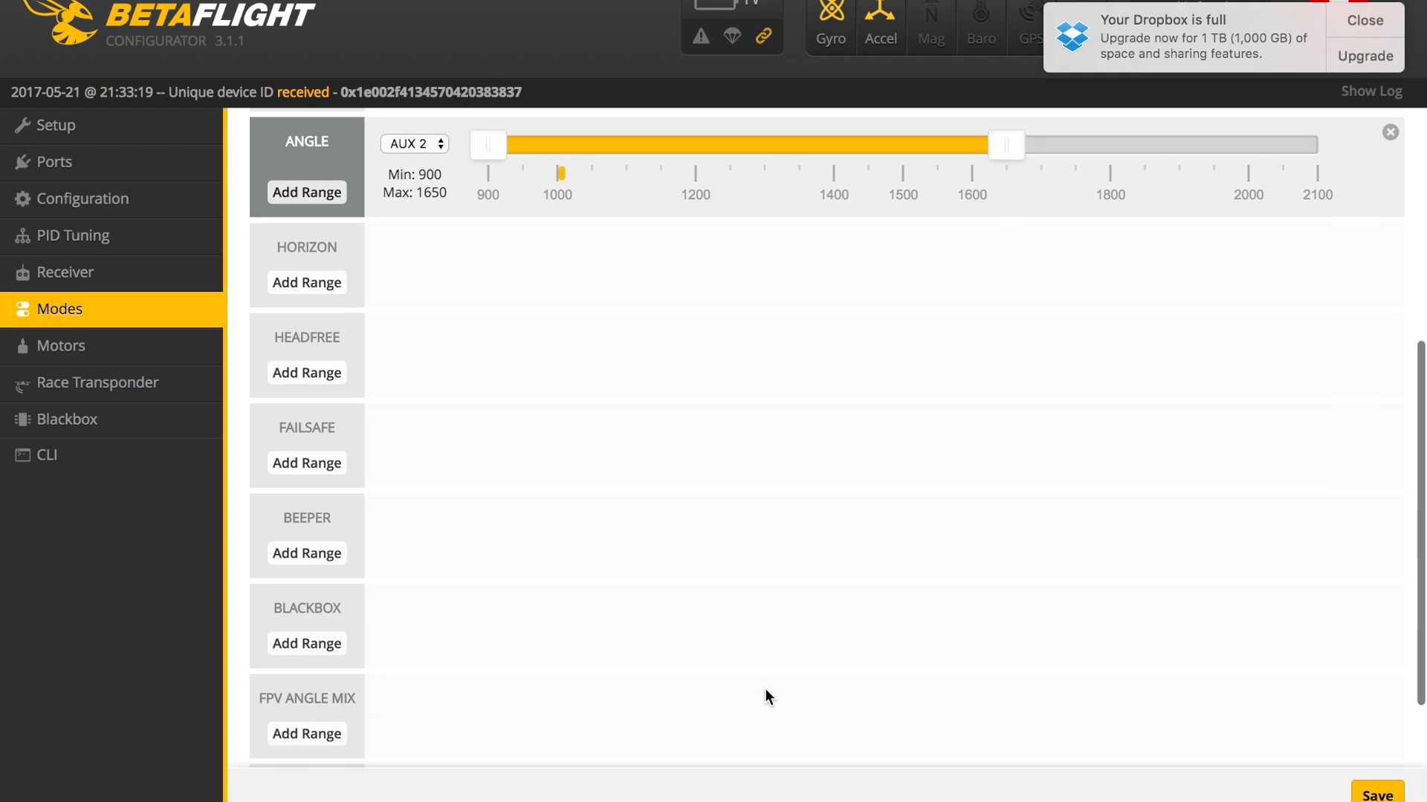